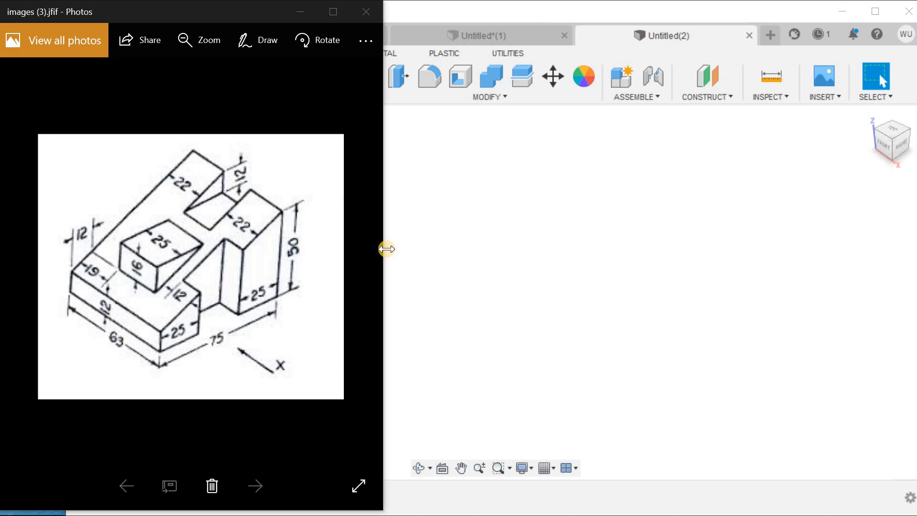
Step: Switch from the reference drawing to Fusion 360 and start a new sketch on the vertical YZ plane
mouse_move(387, 249)
mouse_down()
mouse_move(365, 256)
mouse_move(380, 257)
mouse_up()
double_click(202, 274)
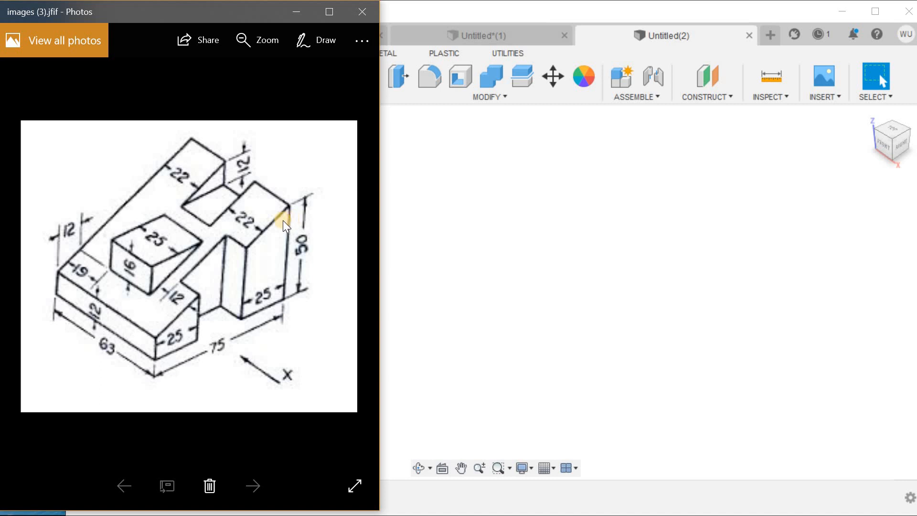
click(520, 17)
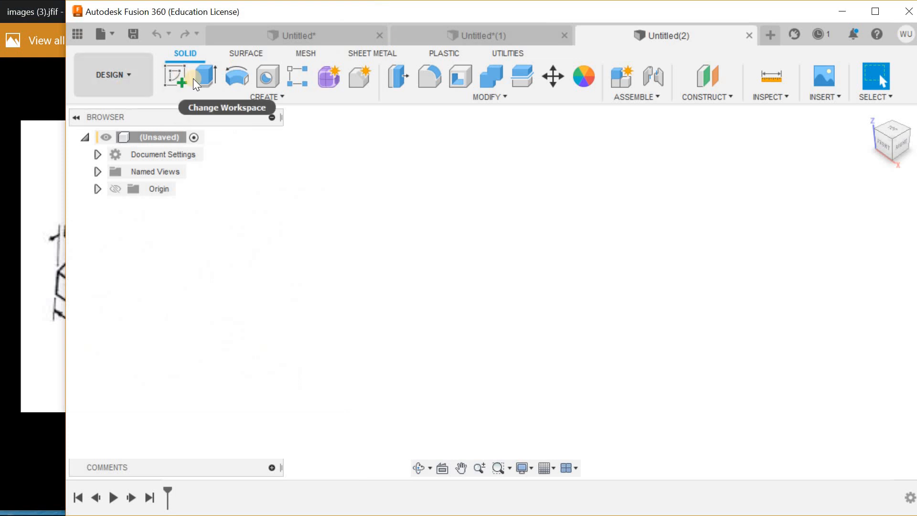
click(182, 81)
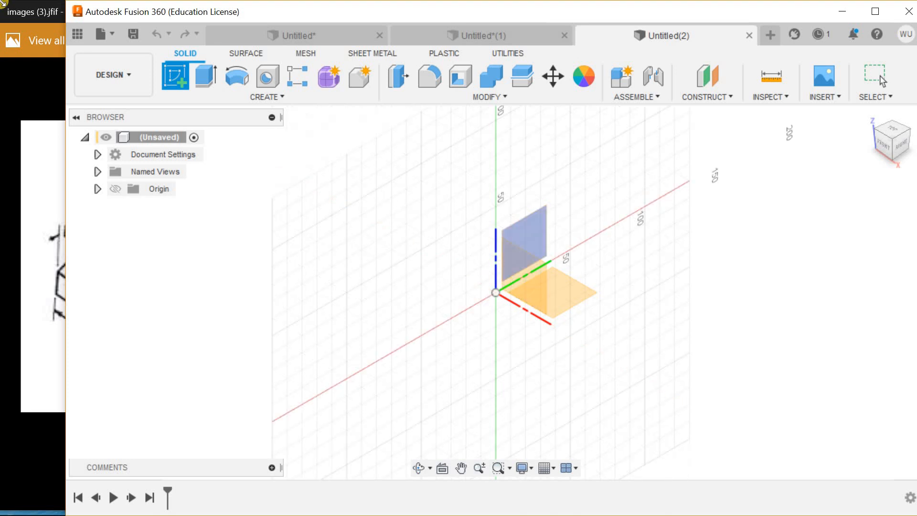
click(535, 242)
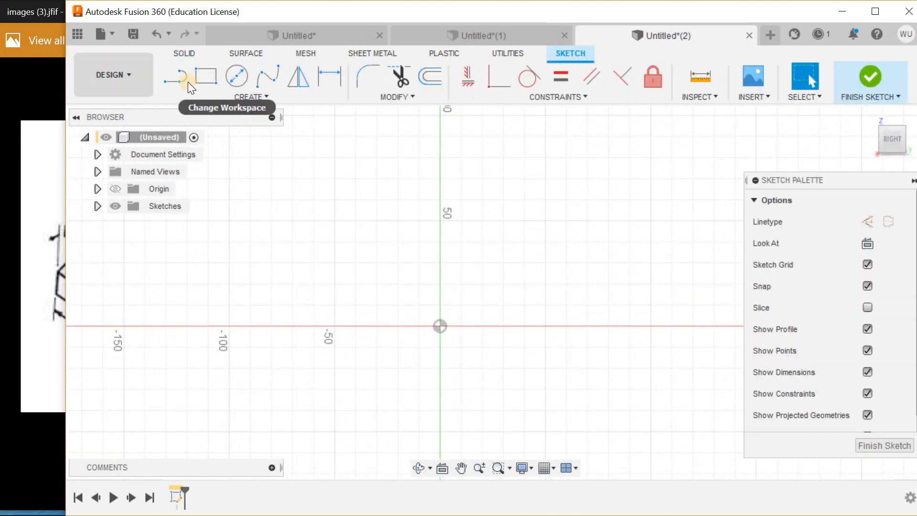
Step: Sketch a closed four-sided wedge profile from the origin, with a short vertical side, a sloped top and a base about 95 mm long
click(176, 77)
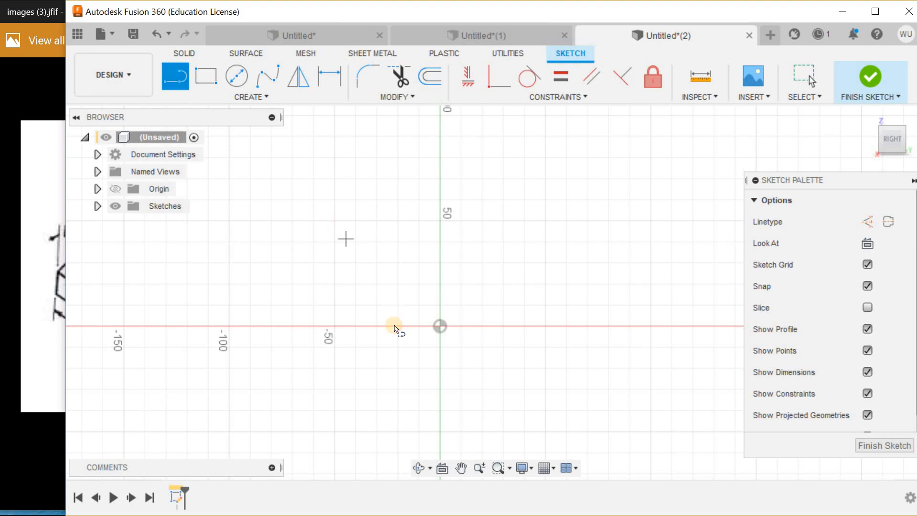
click(440, 326)
click(440, 304)
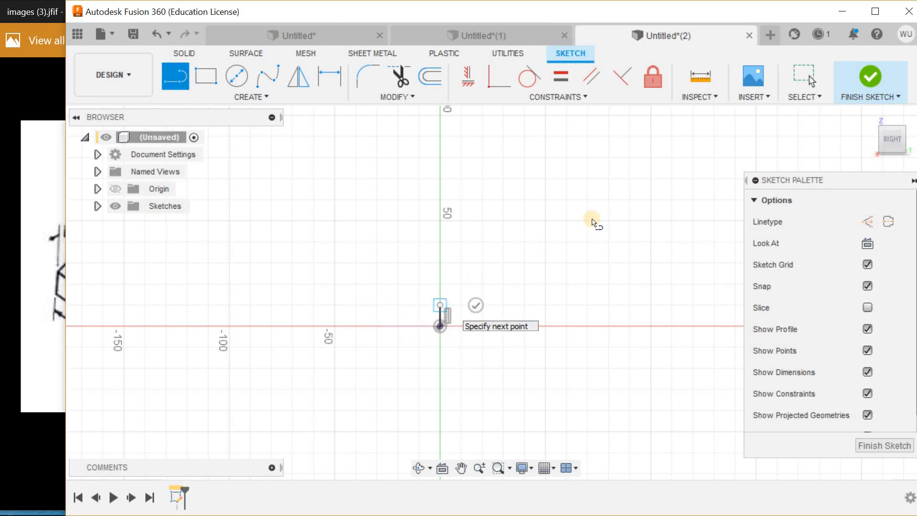
click(641, 205)
click(640, 326)
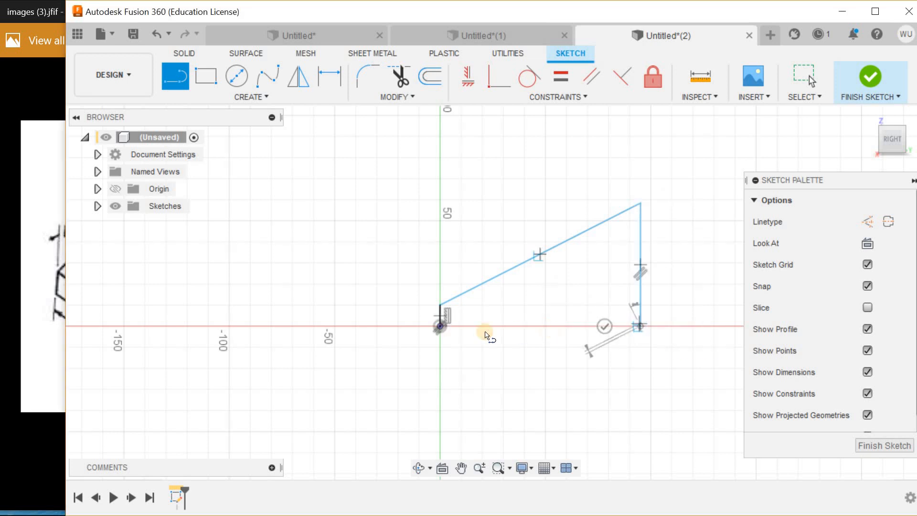
click(441, 326)
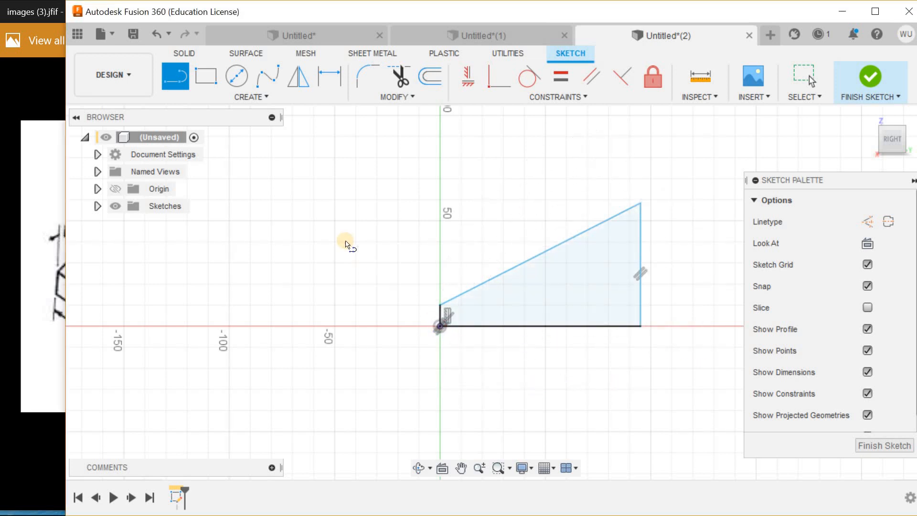
Step: Dimension the profile's short vertical side to 12 mm and its tall vertical side to 50 mm
click(325, 80)
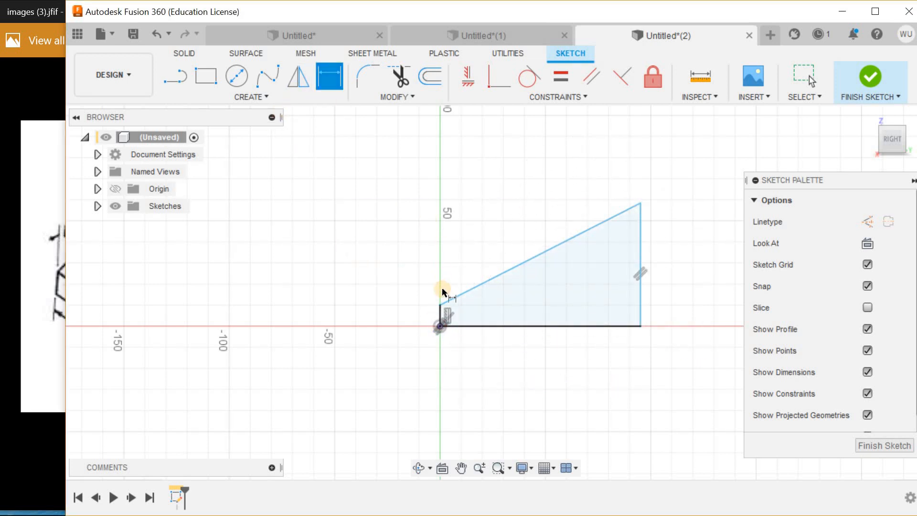
click(432, 316)
click(432, 313)
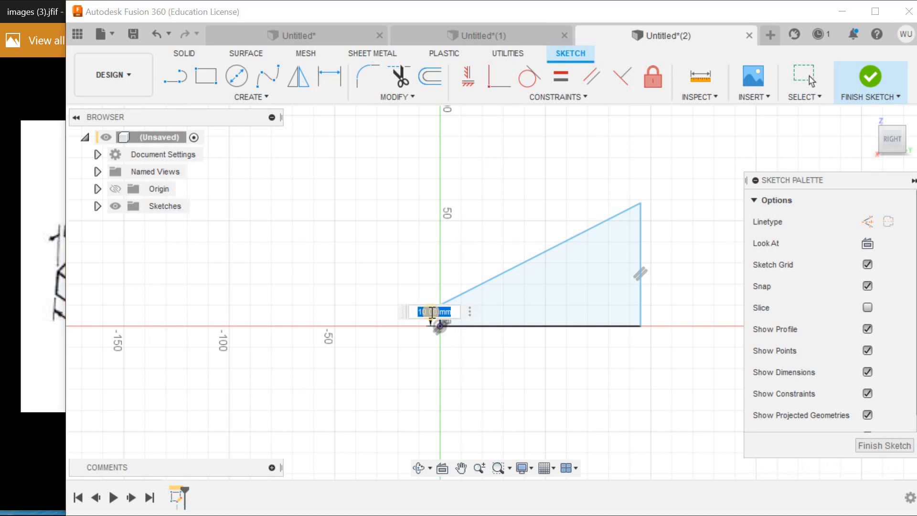
text(2)
key(Return)
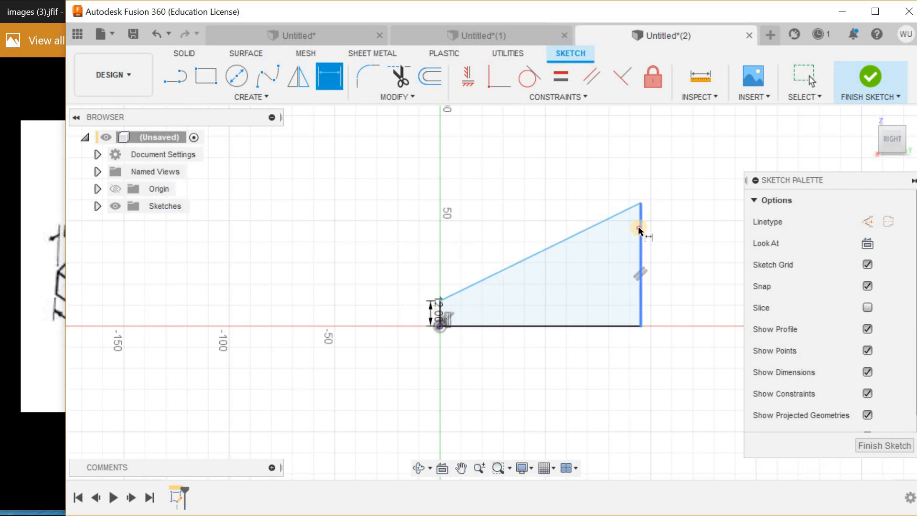
click(640, 230)
click(666, 236)
text(50)
key(Return)
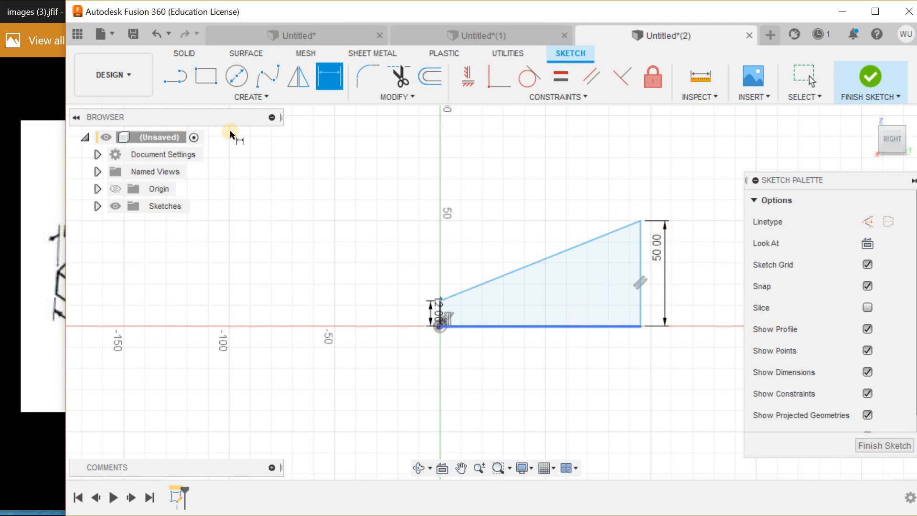
Step: Consult the reference drawing and dimension the profile's base to 75 mm
click(53, 12)
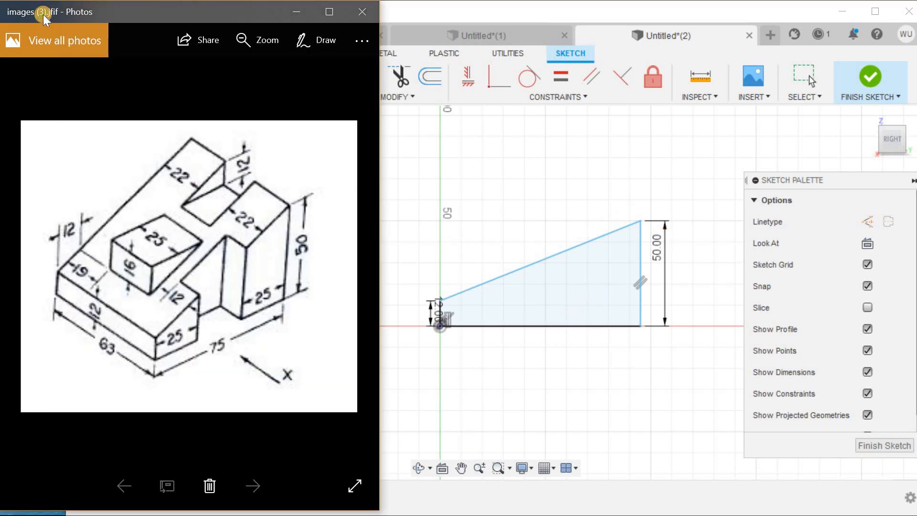
click(454, 11)
click(565, 327)
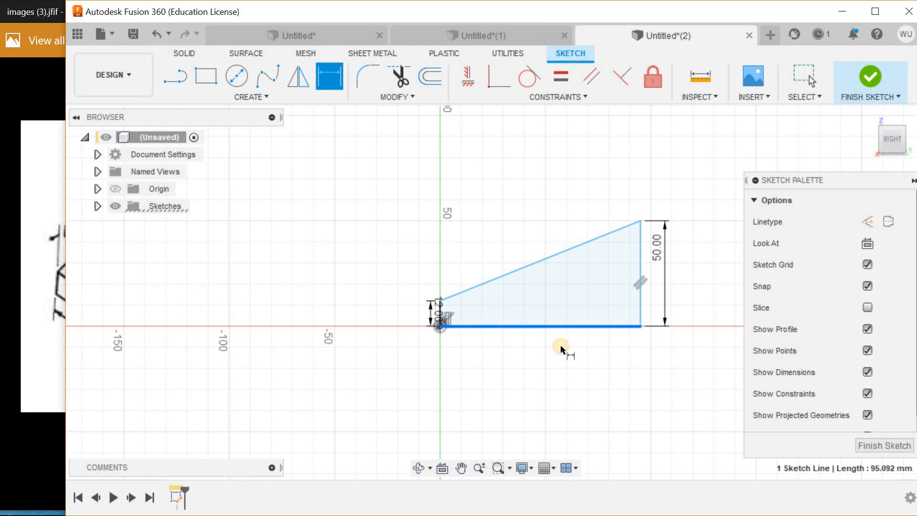
click(563, 346)
text(75)
key(Return)
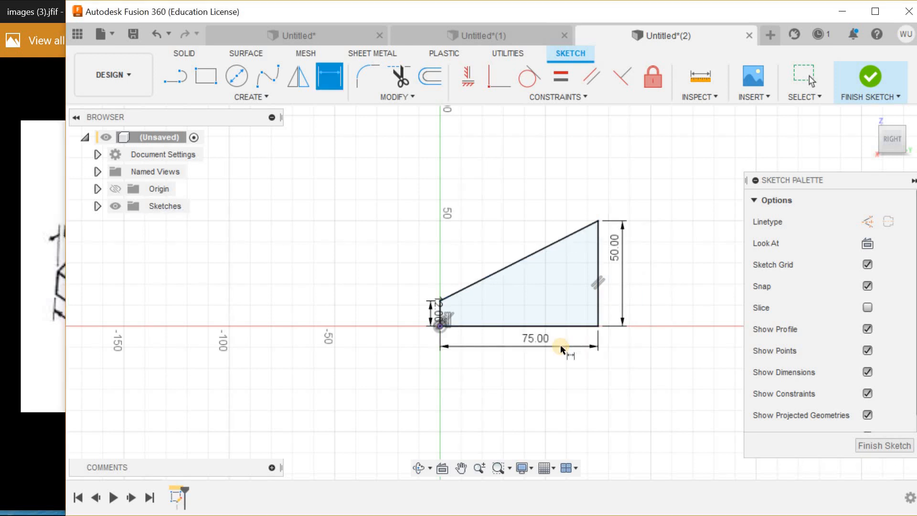
Step: Finish the sketch and extrude the wedge profile 63 mm to one side as a new body
click(44, 15)
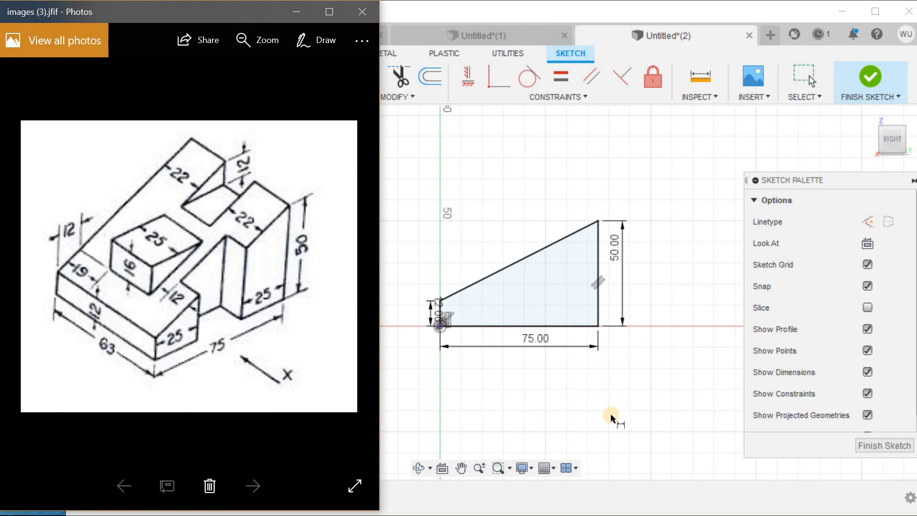
click(913, 447)
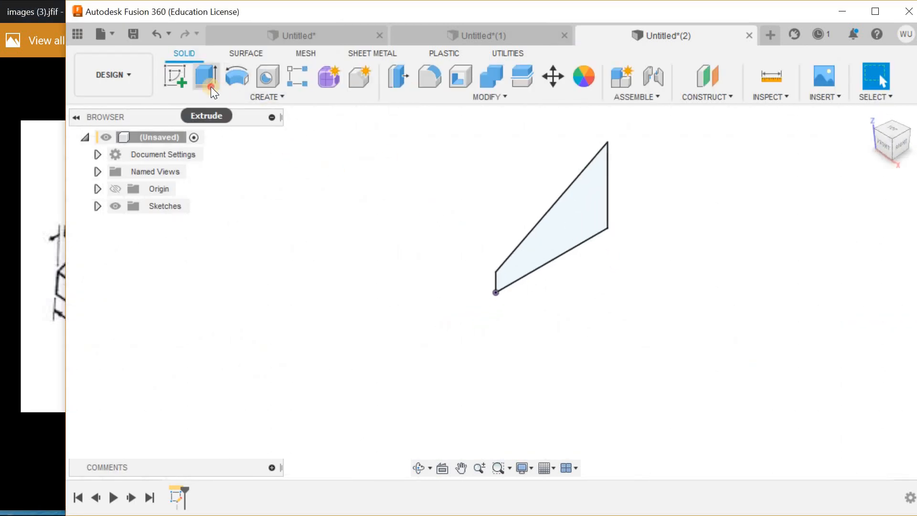
click(211, 87)
click(41, 12)
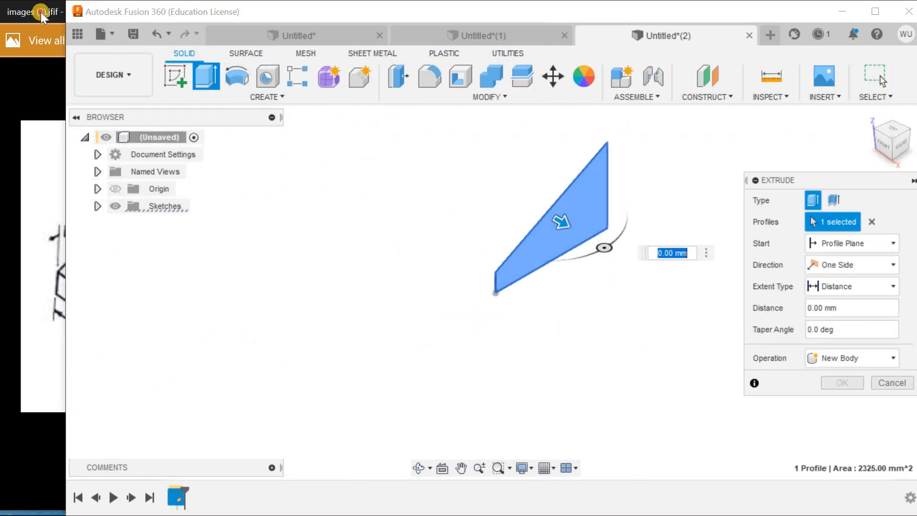
click(386, 17)
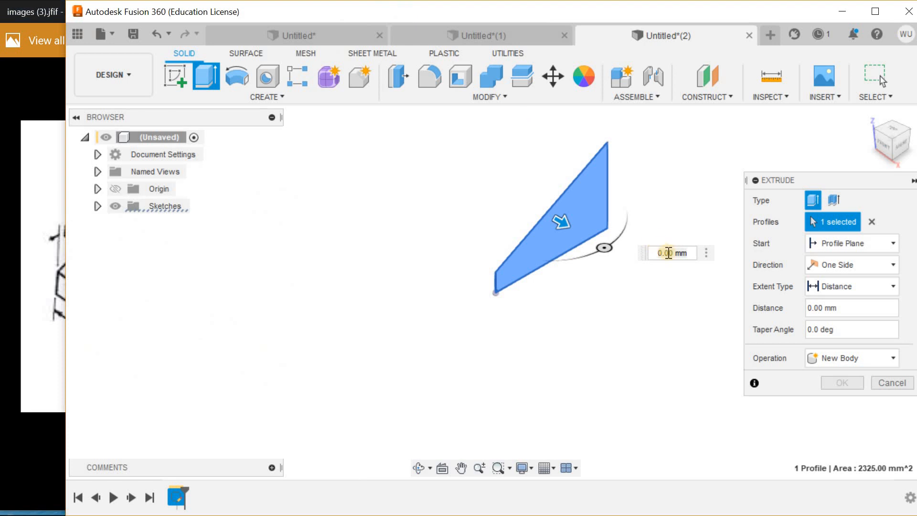
drag(687, 253, 651, 257)
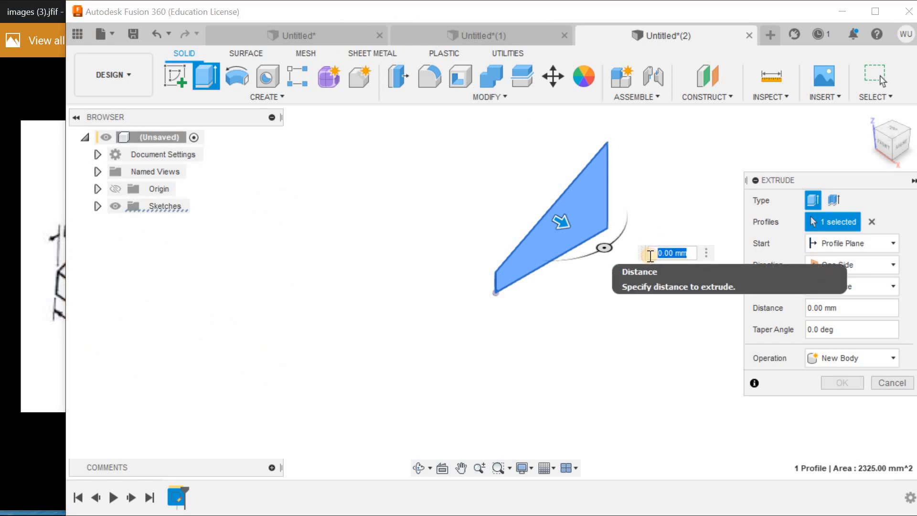
text(30)
key(Return)
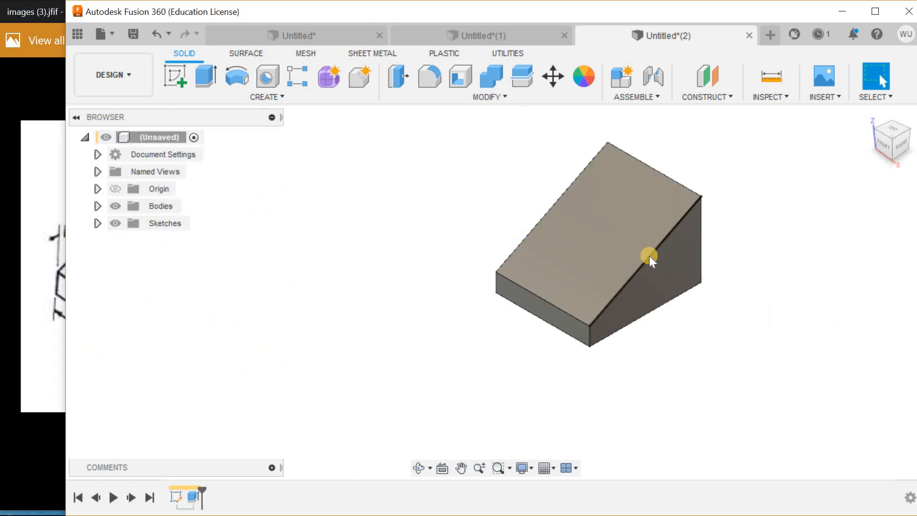
Step: Consult the reference drawing and start a sketch on the wedge's bottom face
click(869, 115)
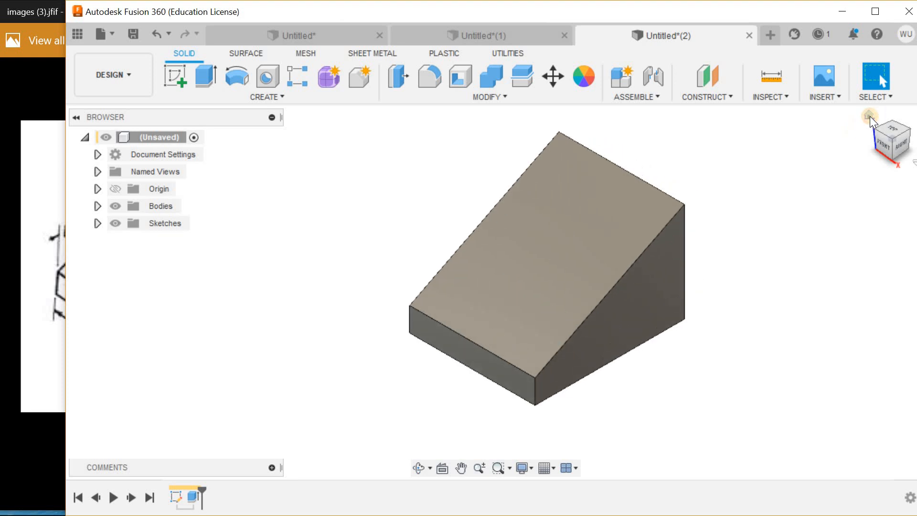
click(38, 12)
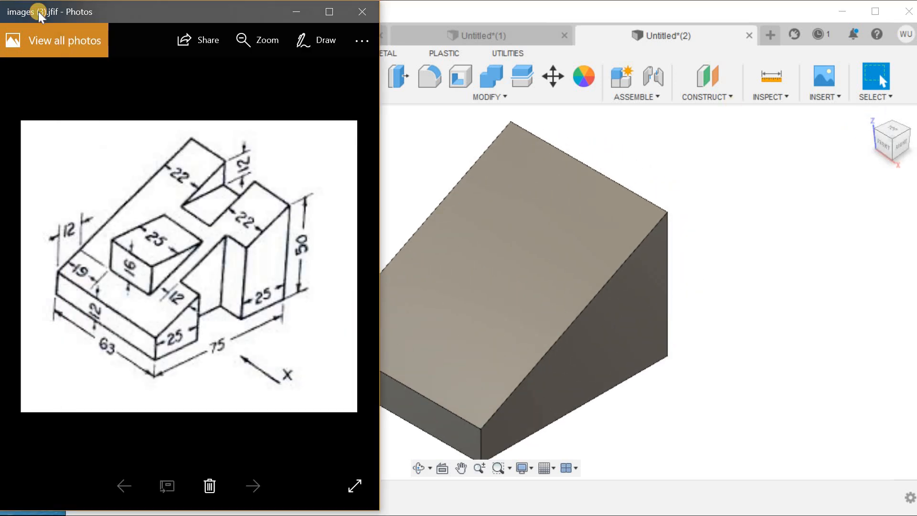
click(754, 283)
shift+middle_drag(754, 283, 549, 272)
click(549, 271)
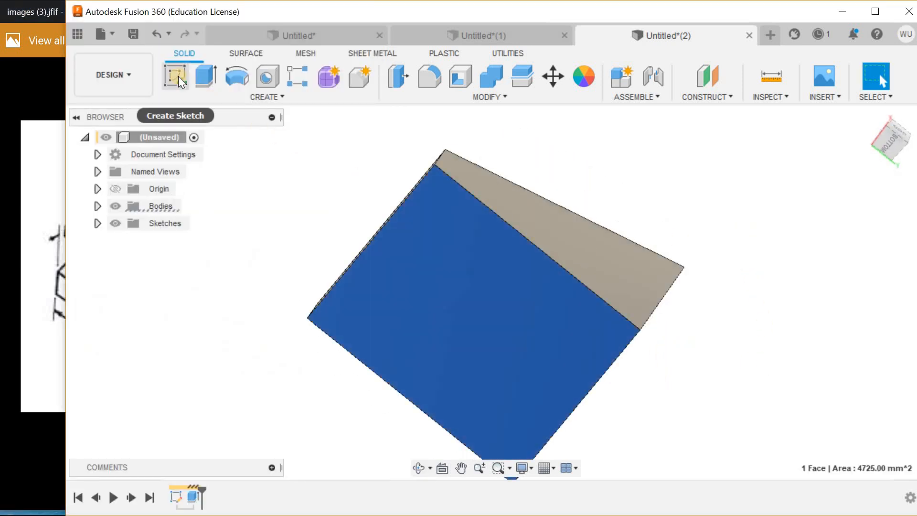
click(179, 76)
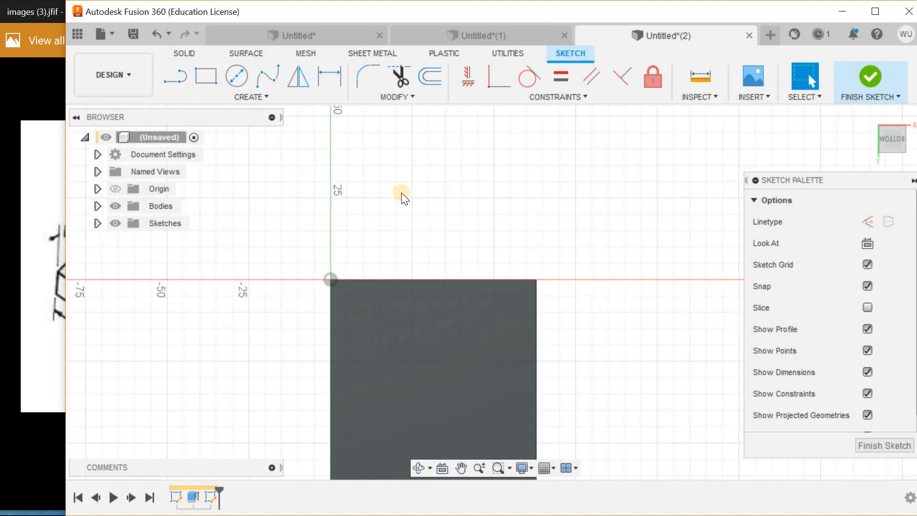
Step: Draw a two-point rectangle about 13 mm by 25 mm inward from the bottom face's 75 mm edge opposite the origin
click(203, 79)
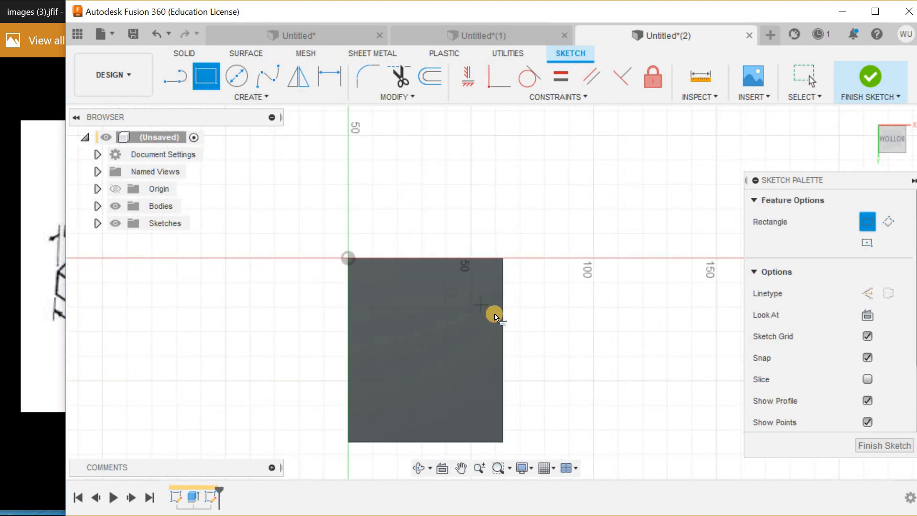
click(501, 319)
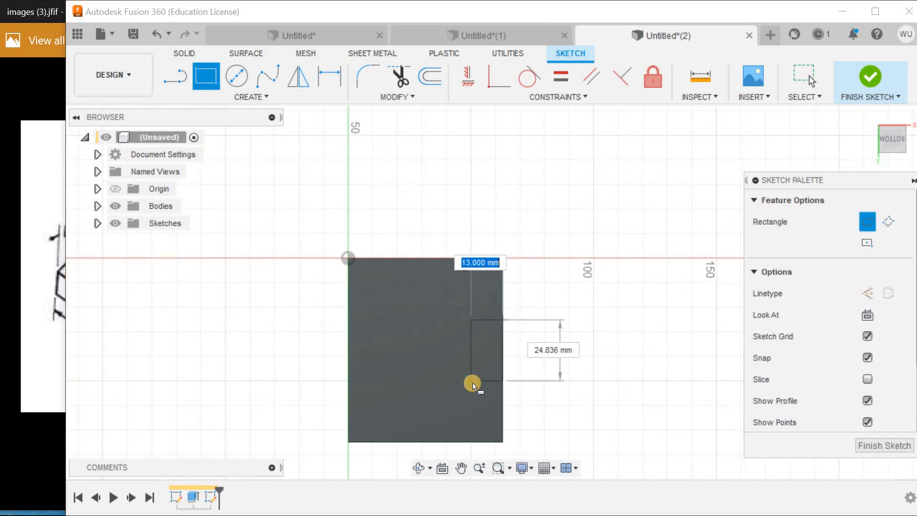
click(467, 385)
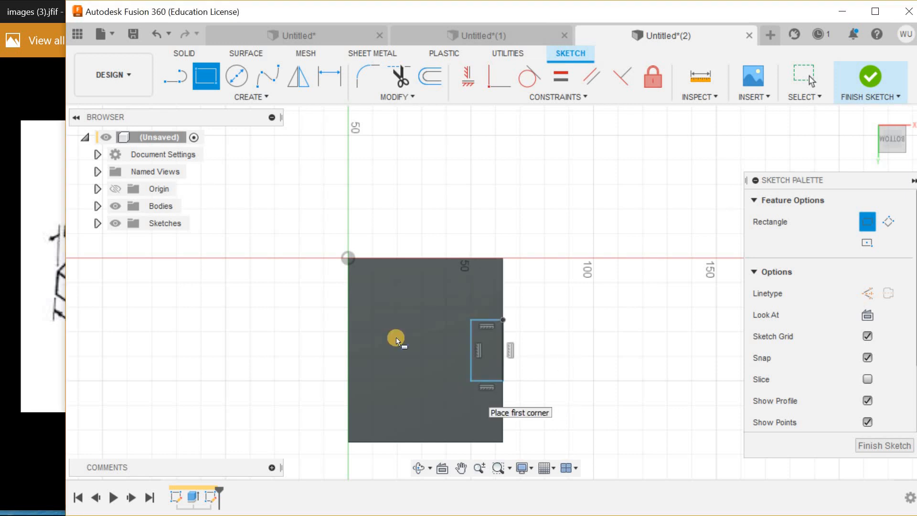
Step: Dimension the distance from the face's edge through the origin to the rectangle's nearest parallel side as 25 mm
click(329, 80)
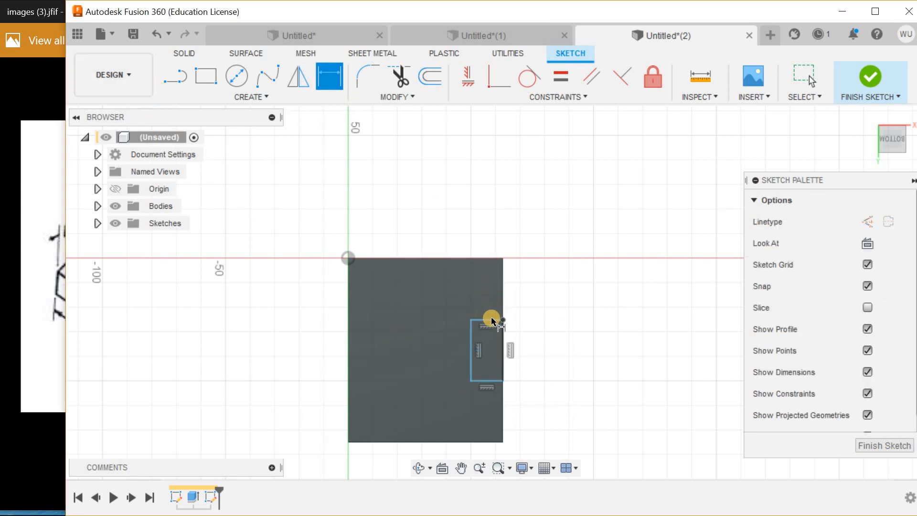
click(489, 258)
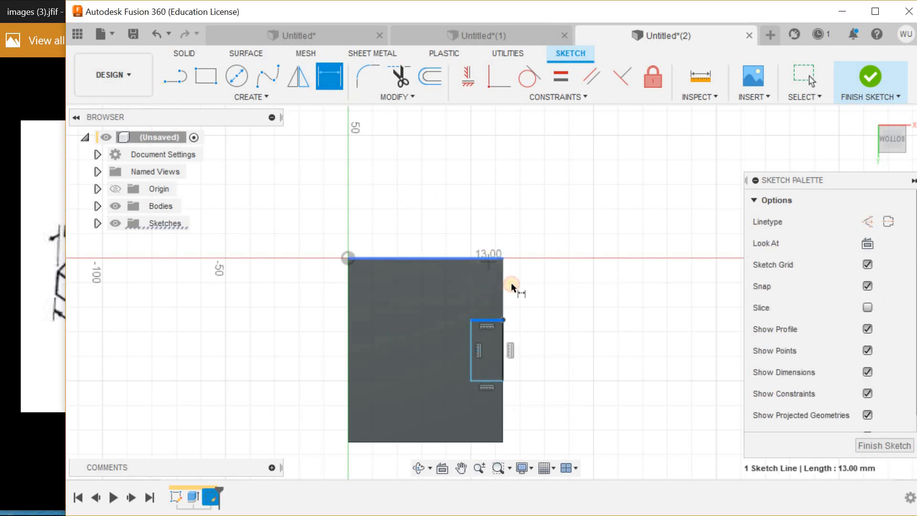
click(512, 286)
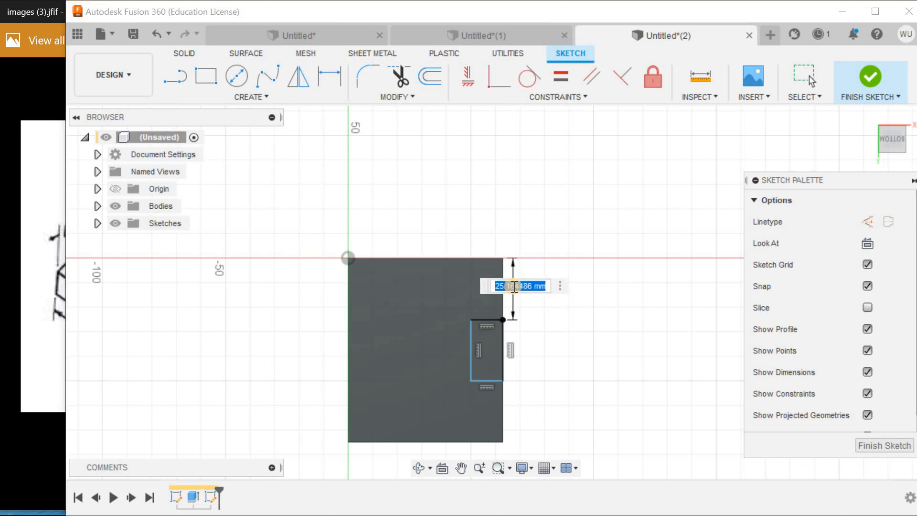
text(25)
key(Return)
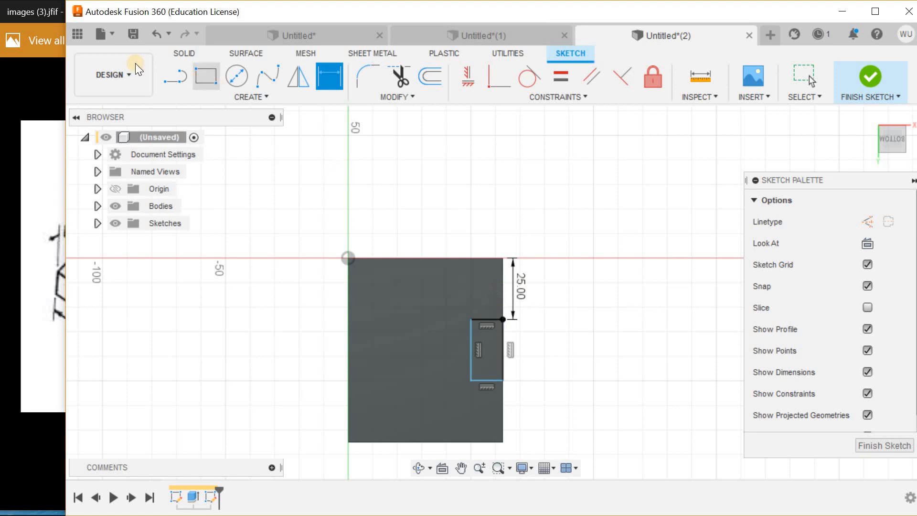
Step: Check the reference drawing and dimension the rectangle's short side on the bottom face as 12 mm
click(41, 11)
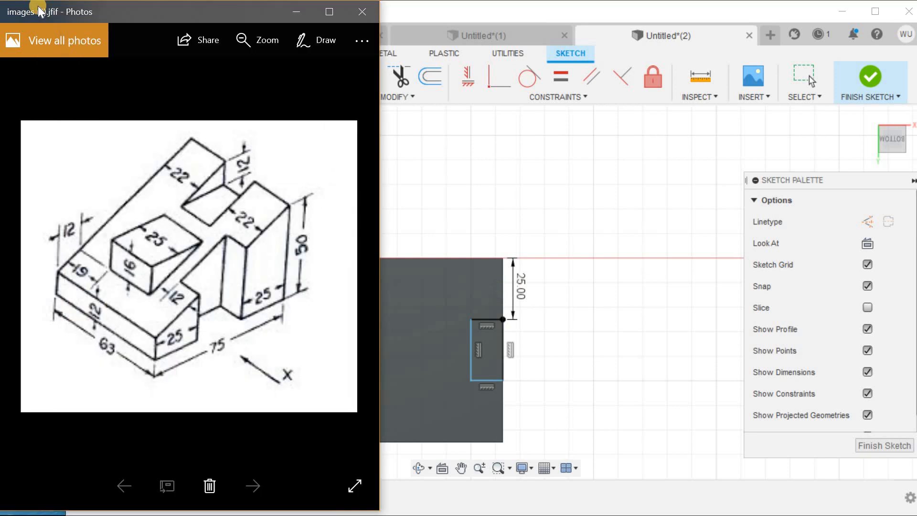
click(442, 12)
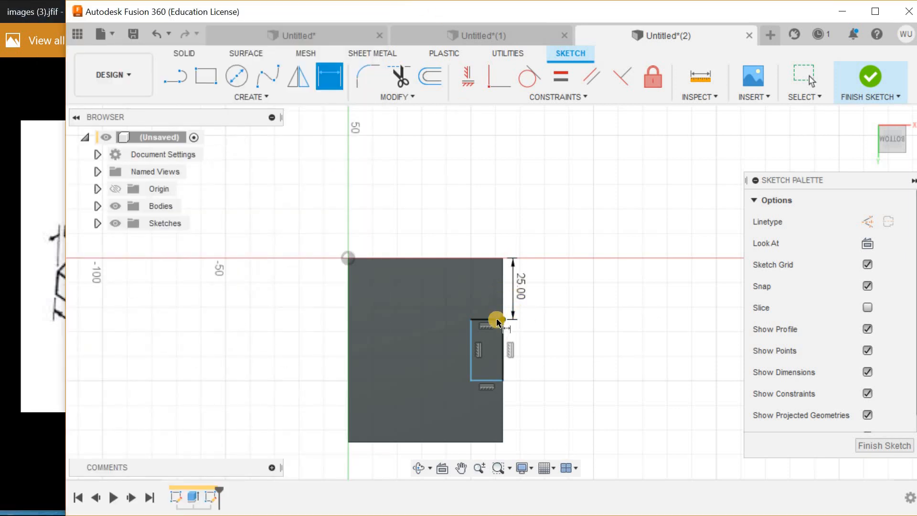
click(497, 321)
click(494, 308)
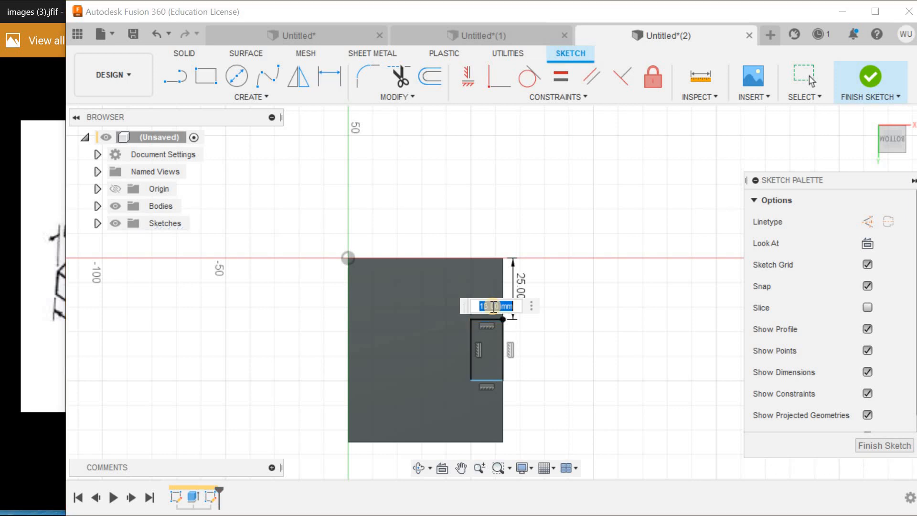
text(12)
key(Return)
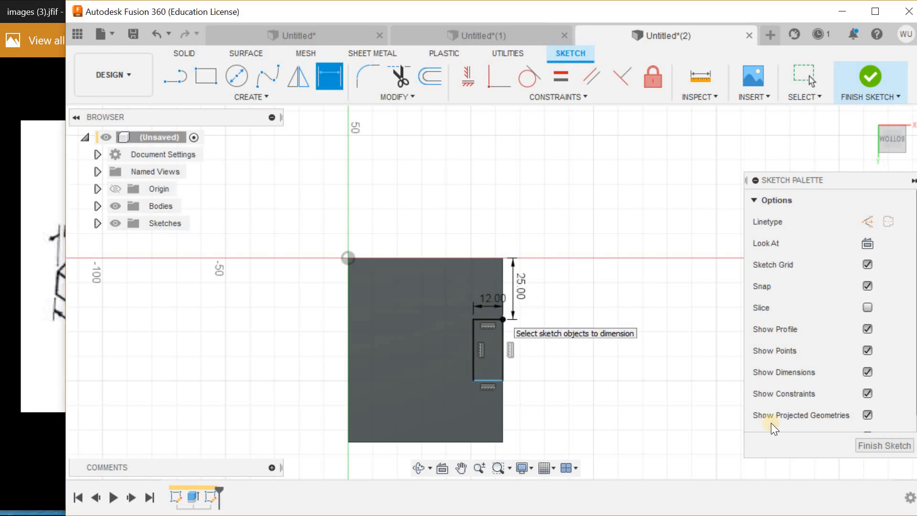
Step: Finish the sketch and extrude the rectangle as a cut up through the wedge's full height to form the side notch
click(864, 444)
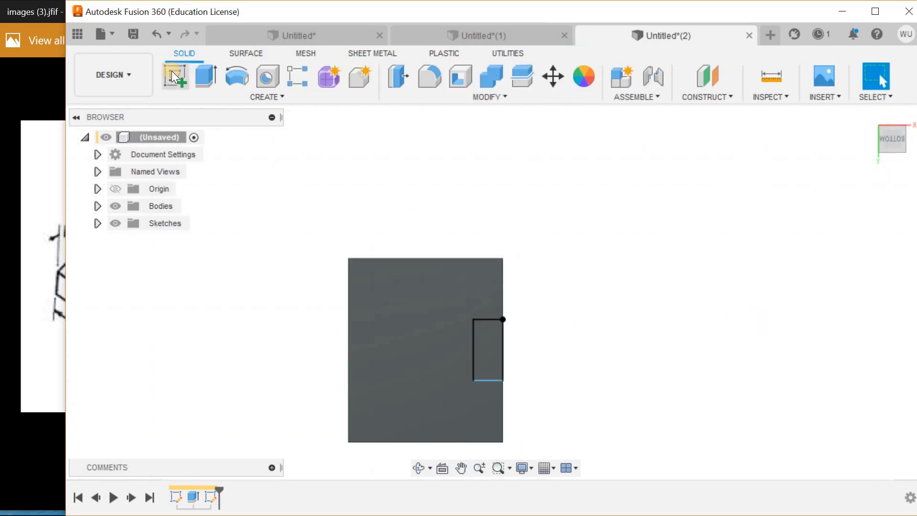
click(200, 83)
click(500, 337)
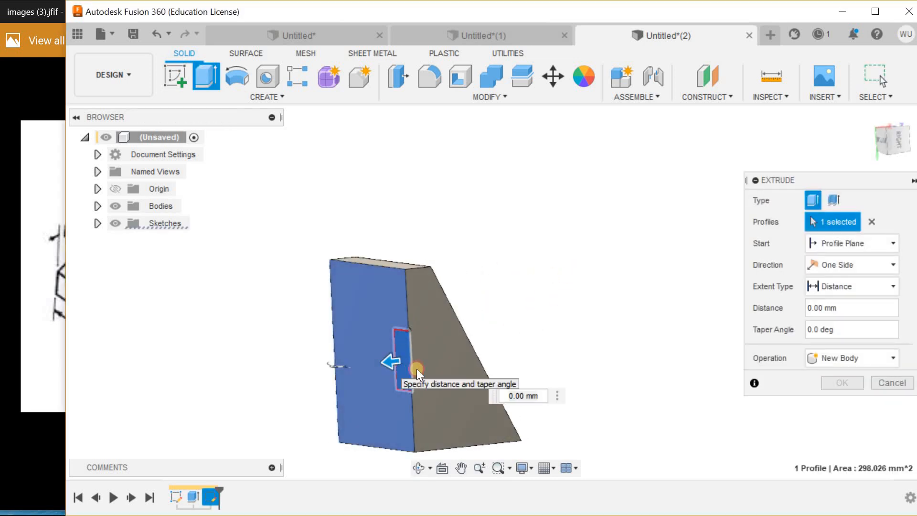
drag(390, 363, 523, 345)
click(842, 404)
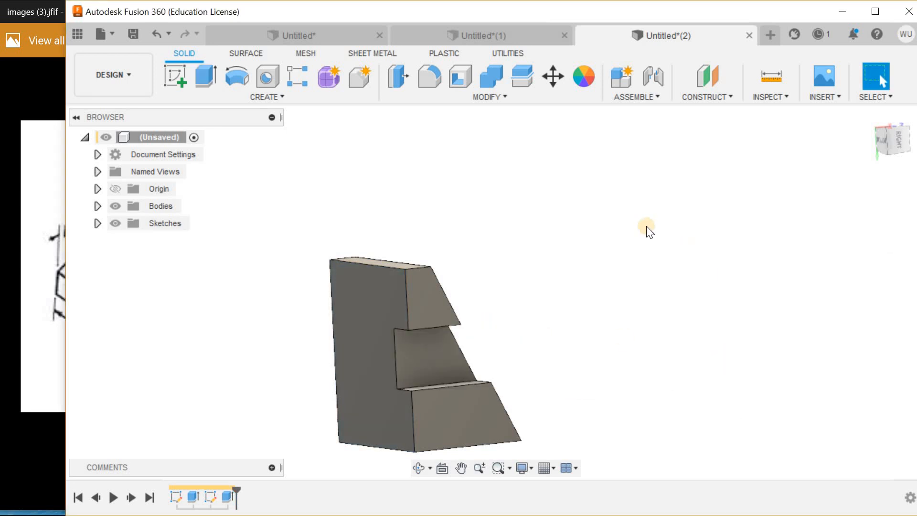
shift+middle_drag(526, 236, 844, 108)
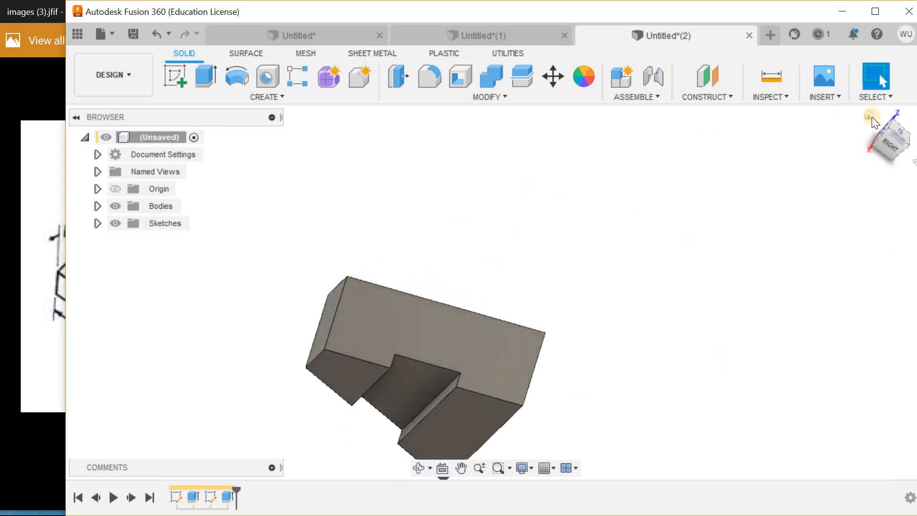
click(870, 117)
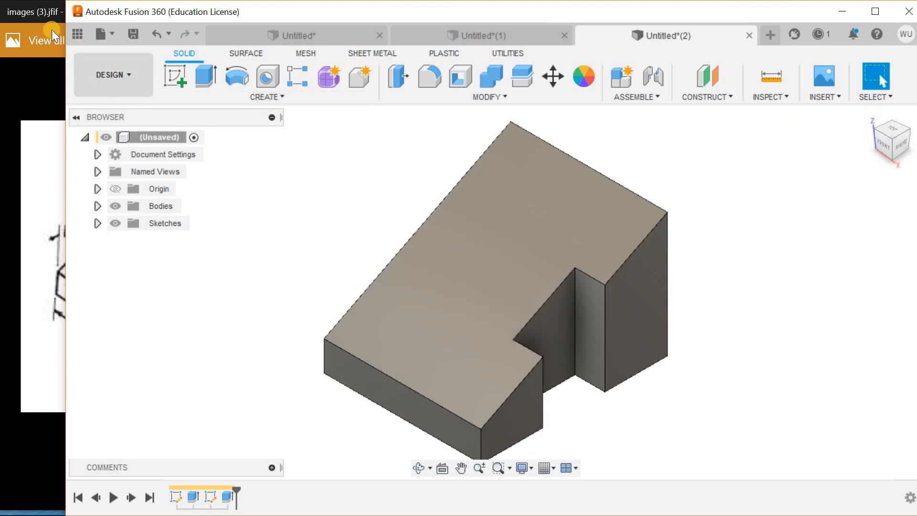
Step: Consult the reference drawing and start a sketch on the wedge's tall back face
click(27, 10)
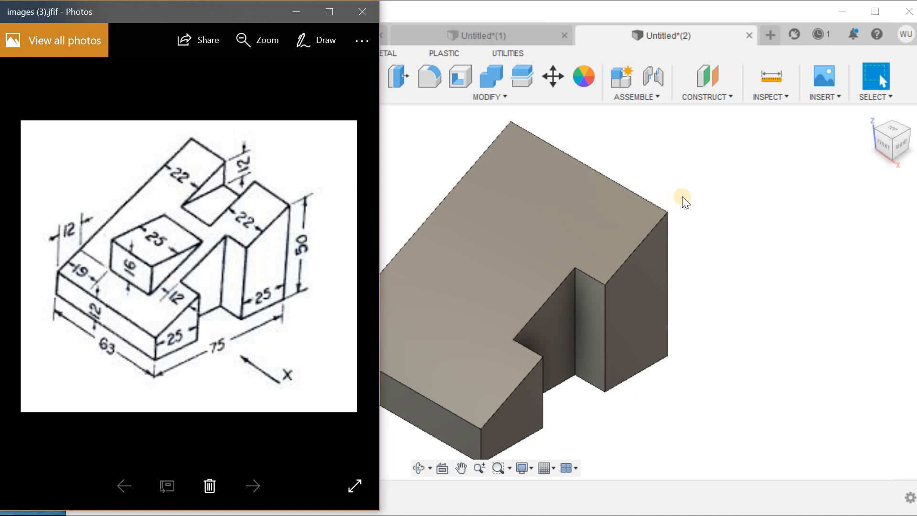
click(722, 217)
shift+middle_drag(722, 217, 568, 215)
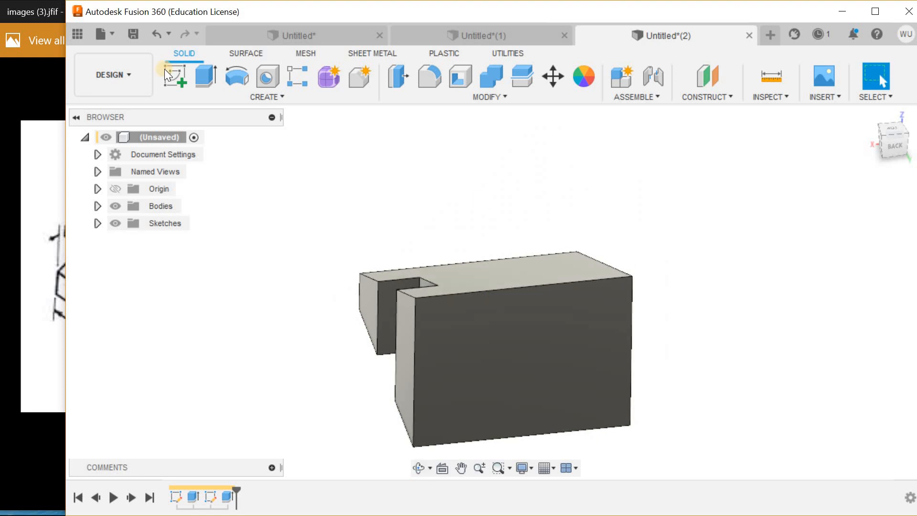
click(188, 90)
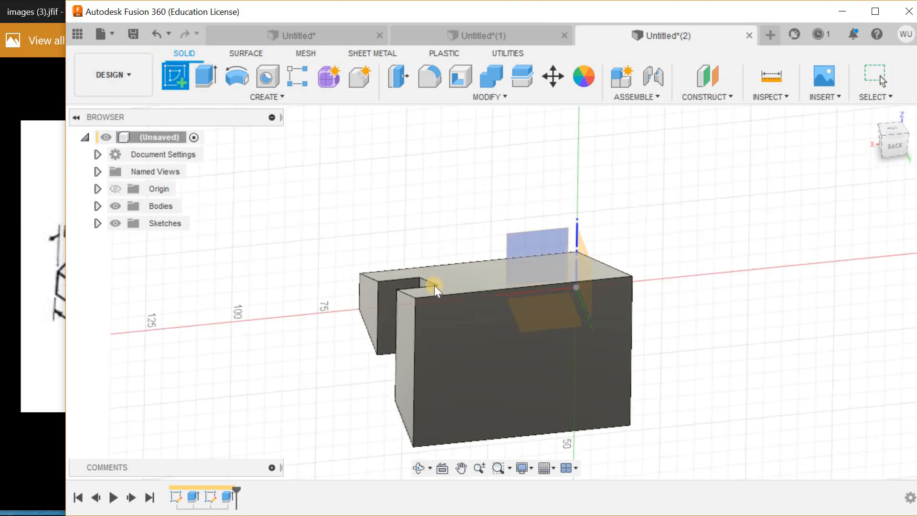
click(469, 336)
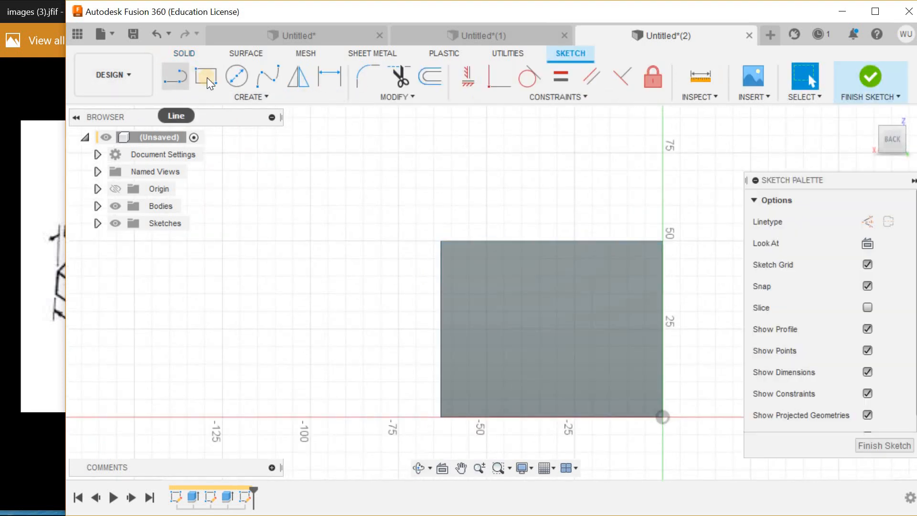
Step: Draw a two-point rectangle about 22 mm wide and 11 mm tall, extending down from the middle of the back face's top edge
key(r)
click(522, 241)
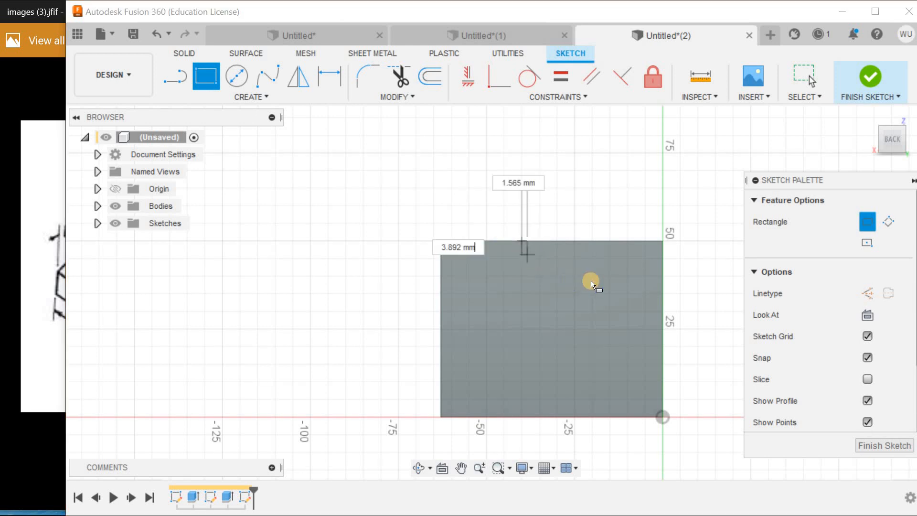
click(598, 281)
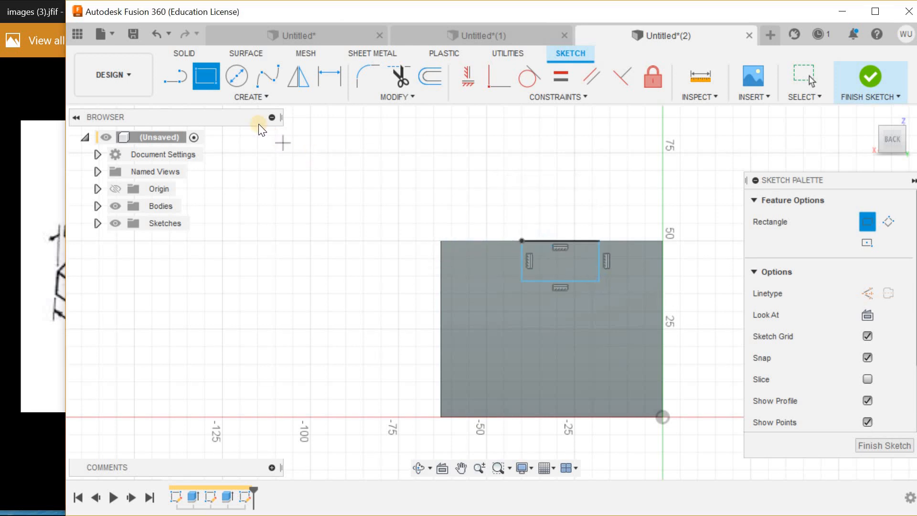
Step: Check the reference drawing and dimension the back-face rectangle's height as 12 mm
click(39, 18)
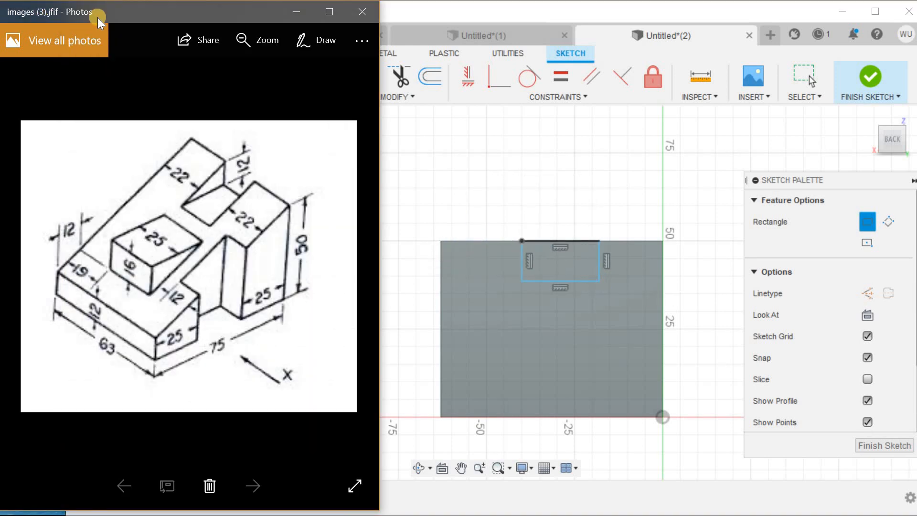
click(467, 16)
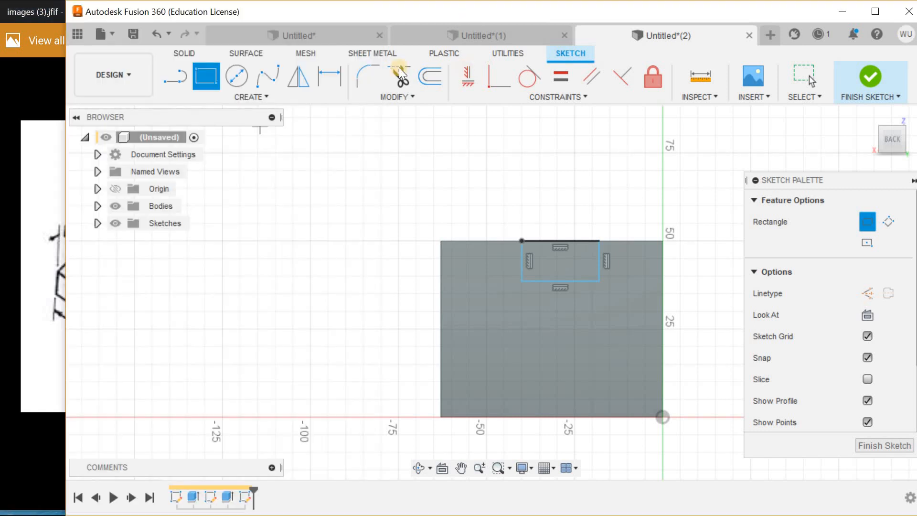
click(340, 86)
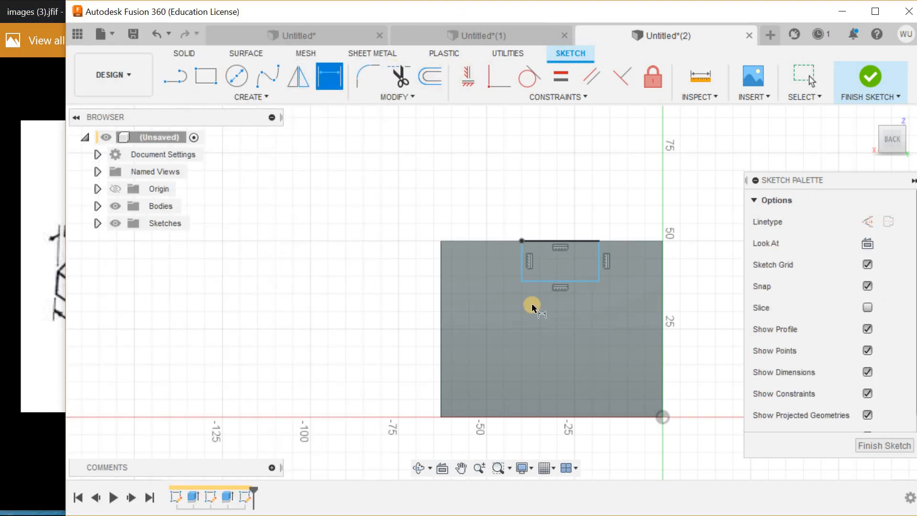
click(522, 262)
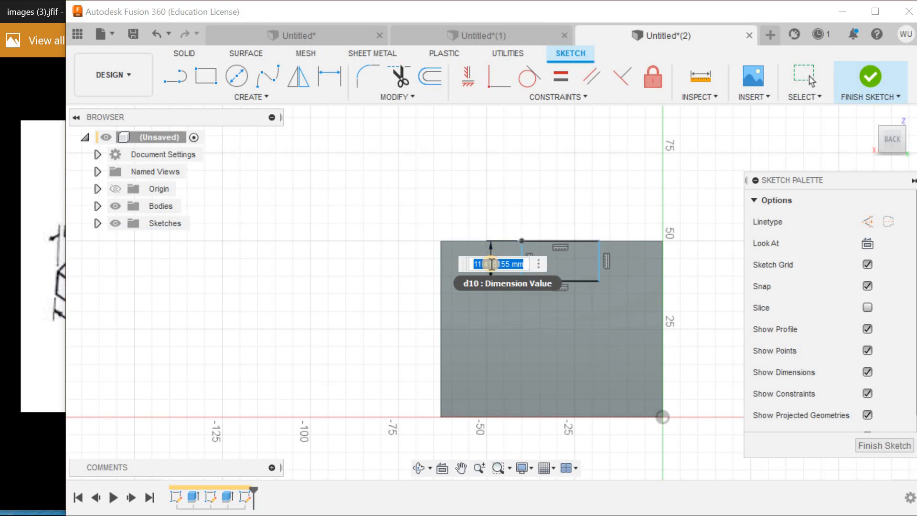
text(12)
key(Return)
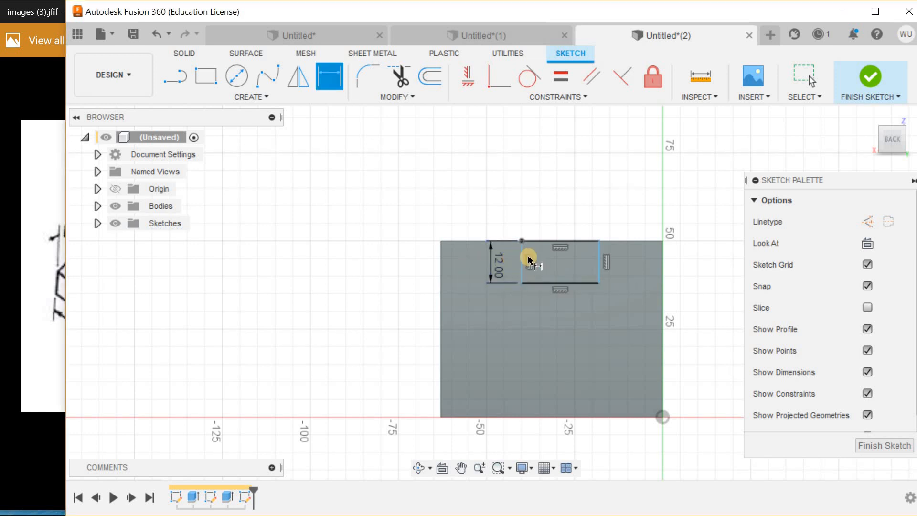
Step: Dimension the distance from each vertical side of the rectangle to the back face's nearest vertical edge as 22 mm
click(522, 262)
click(441, 263)
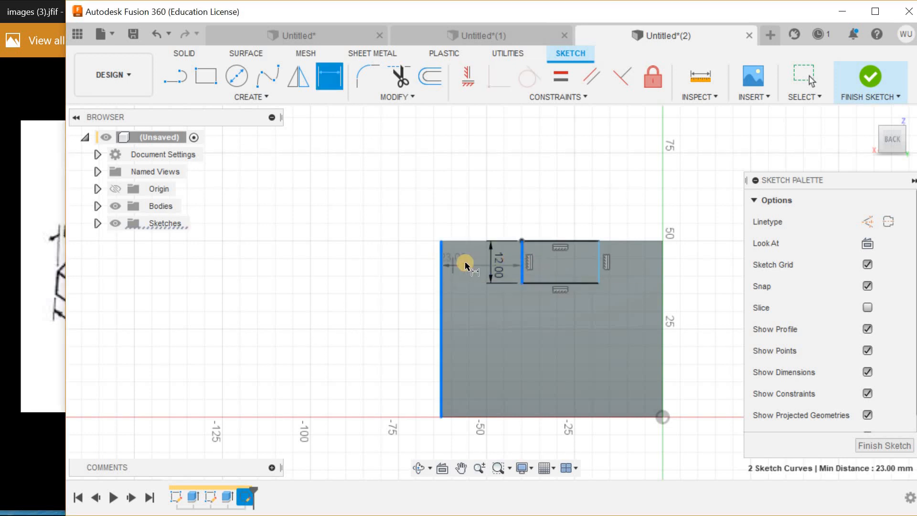
click(465, 263)
text(22)
key(Return)
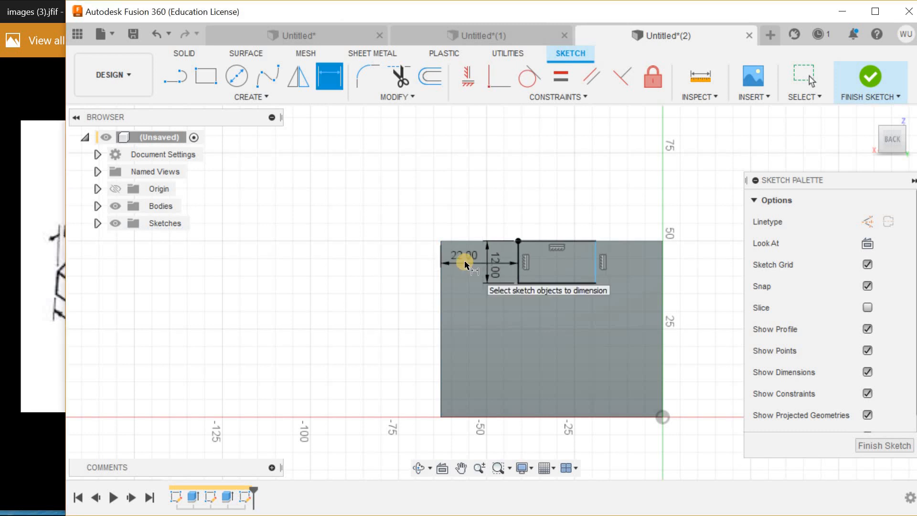
click(596, 263)
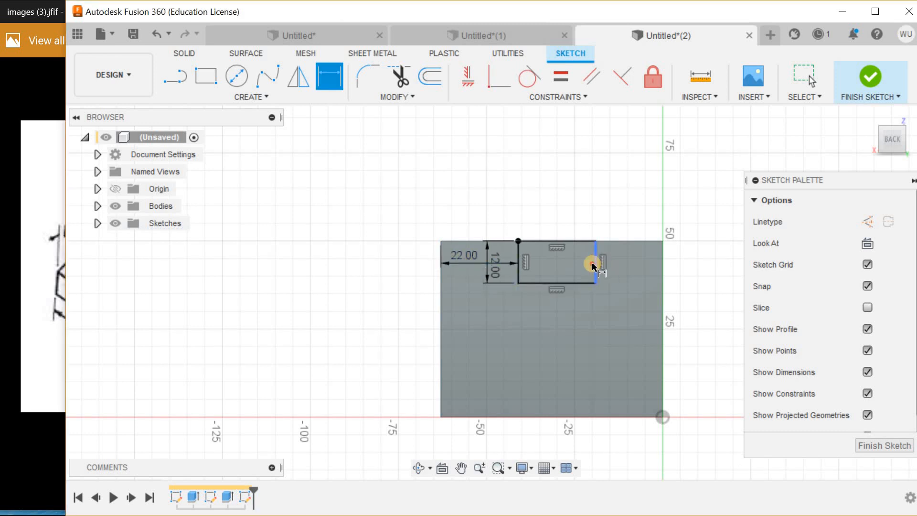
click(663, 261)
click(631, 266)
text(22)
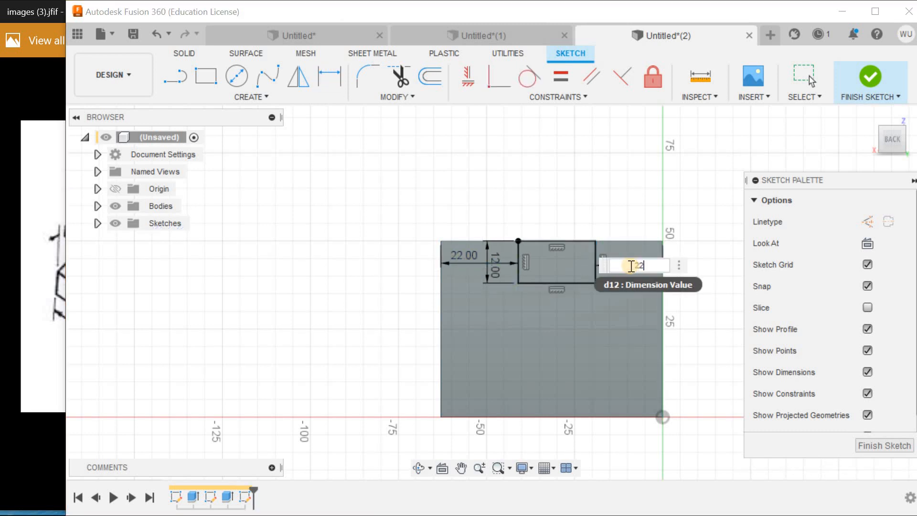
key(Return)
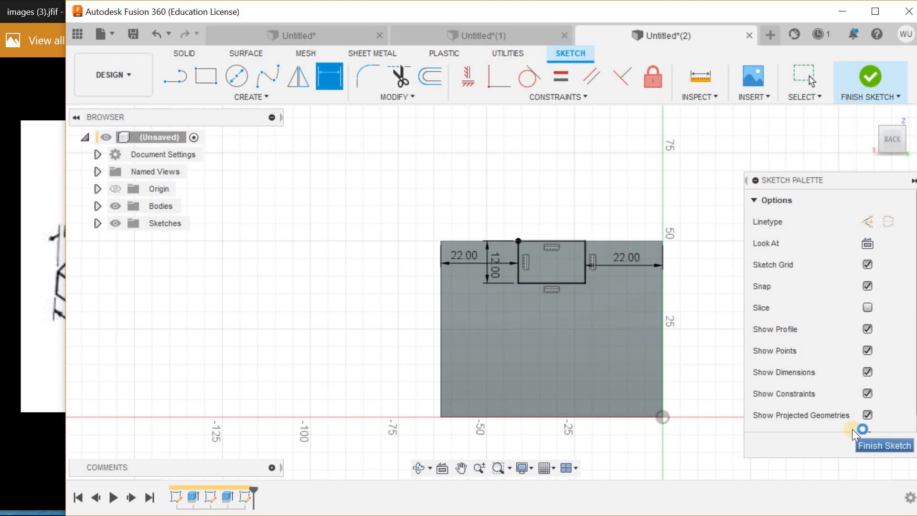
Step: Finish the sketch and extrude the back-face rectangle -40 mm as a cut through the sloped face
click(884, 445)
click(219, 82)
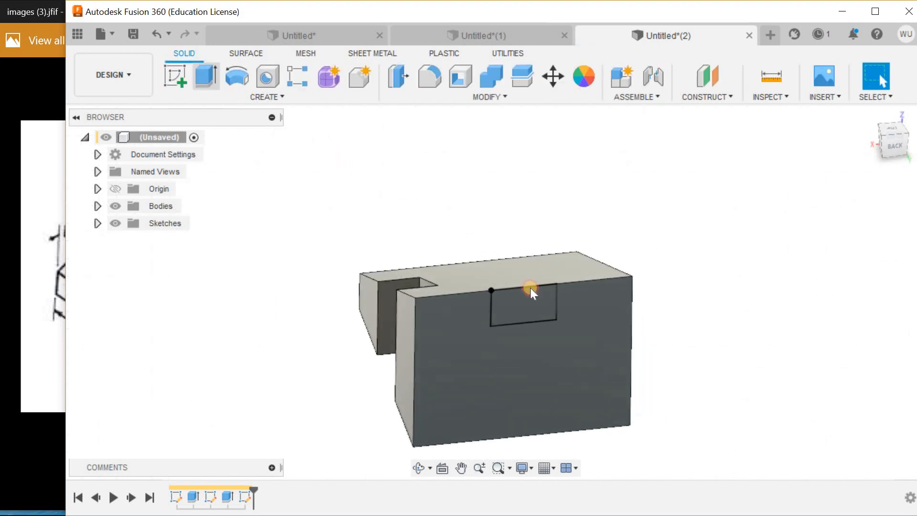
click(538, 300)
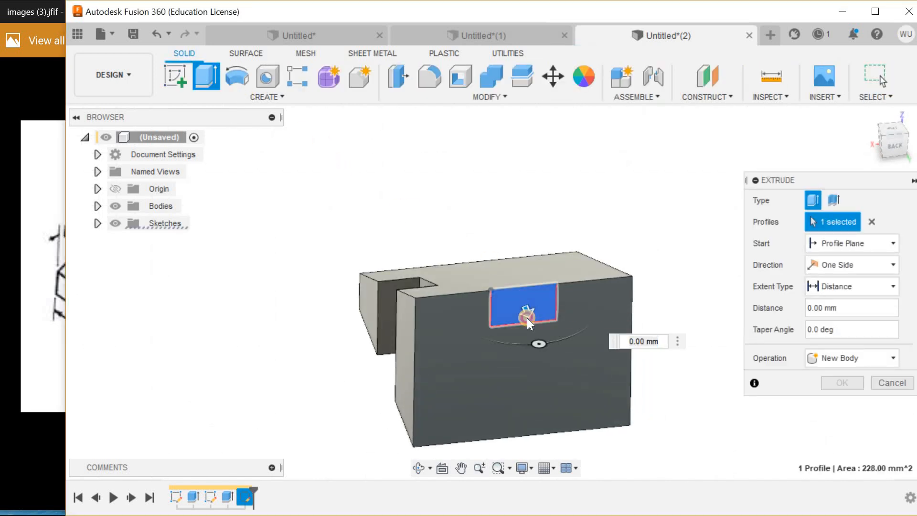
click(523, 310)
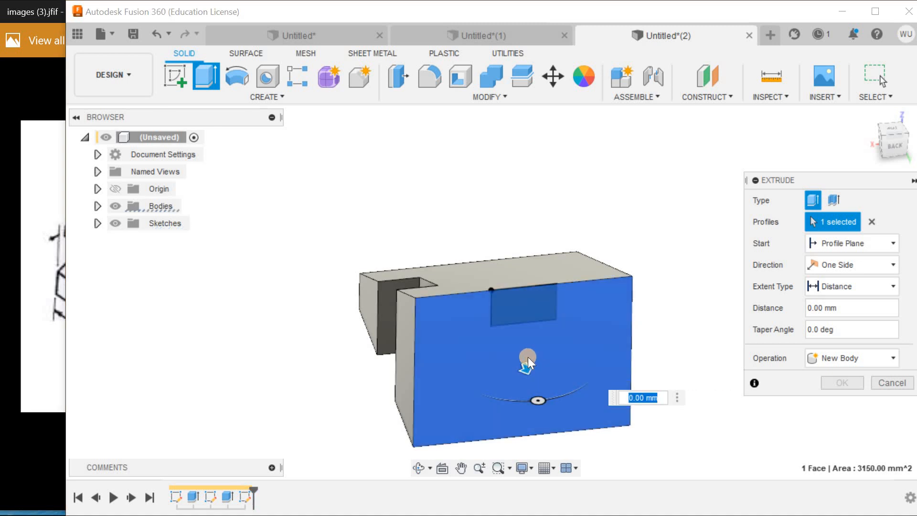
key(Escape)
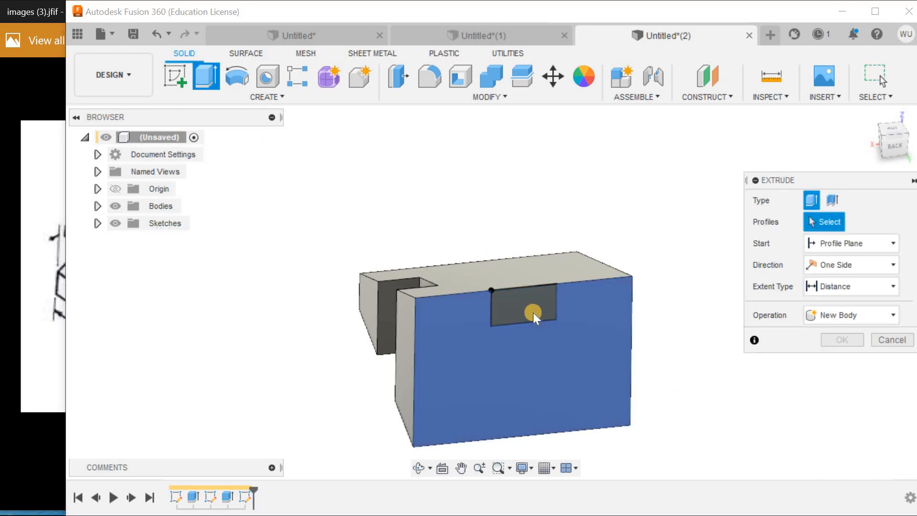
click(533, 313)
drag(492, 263, 451, 246)
shift+middle_drag(473, 232, 548, 258)
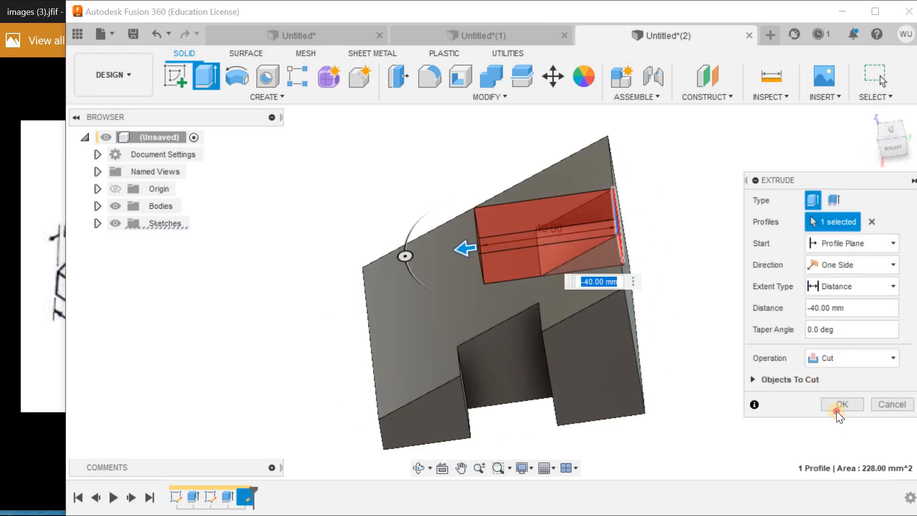
click(836, 407)
shift+middle_drag(706, 262, 511, 142)
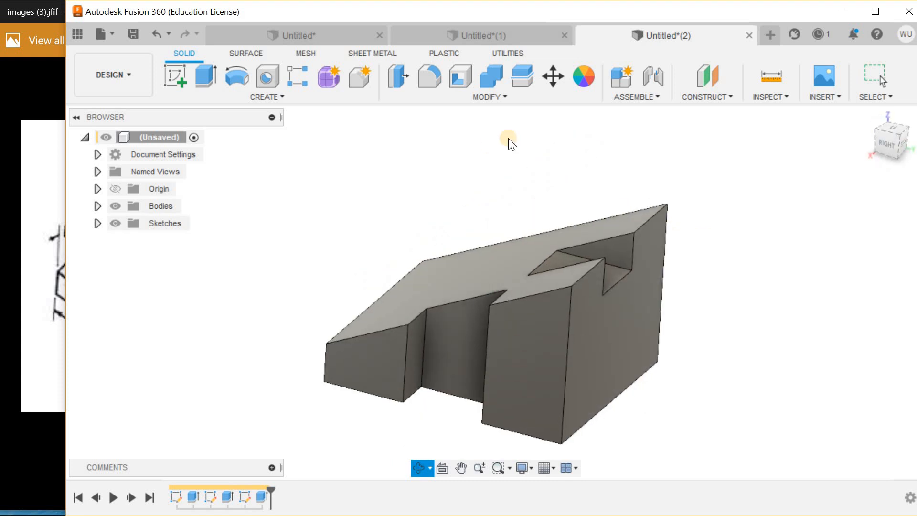
click(867, 116)
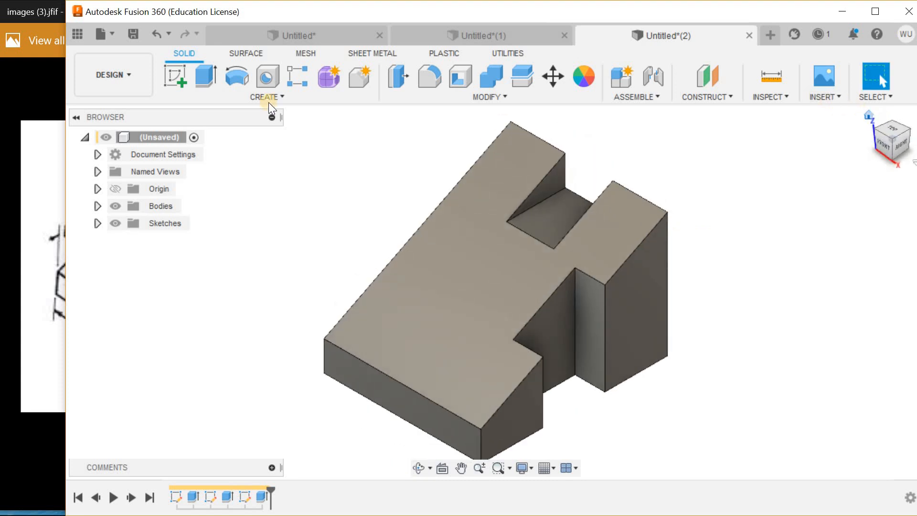
Step: Check the raised block in the reference drawing and create a midplane between the wedge's two opposite side faces
click(16, 14)
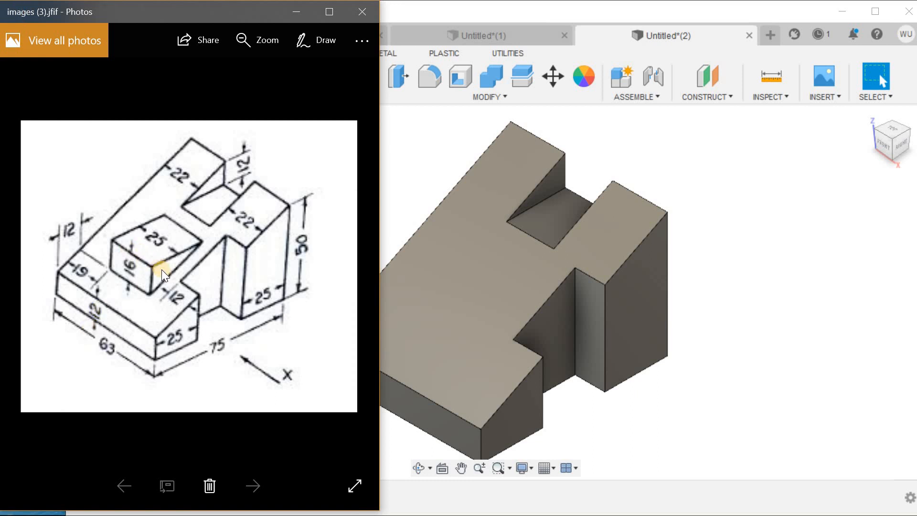
click(690, 102)
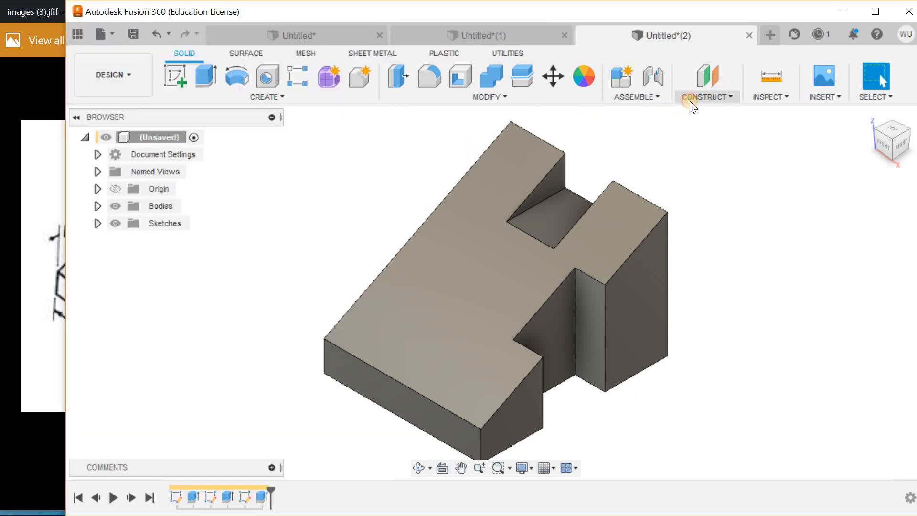
click(703, 154)
click(657, 274)
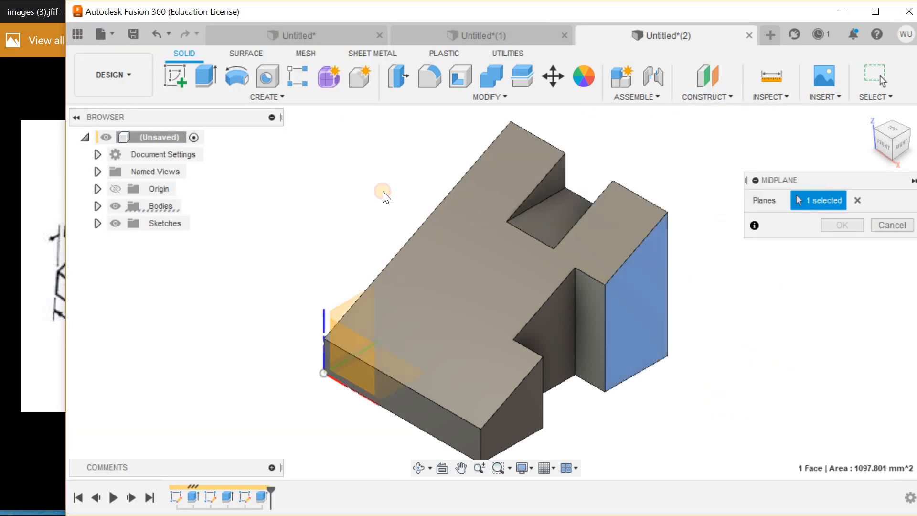
shift+middle_drag(392, 189, 451, 181)
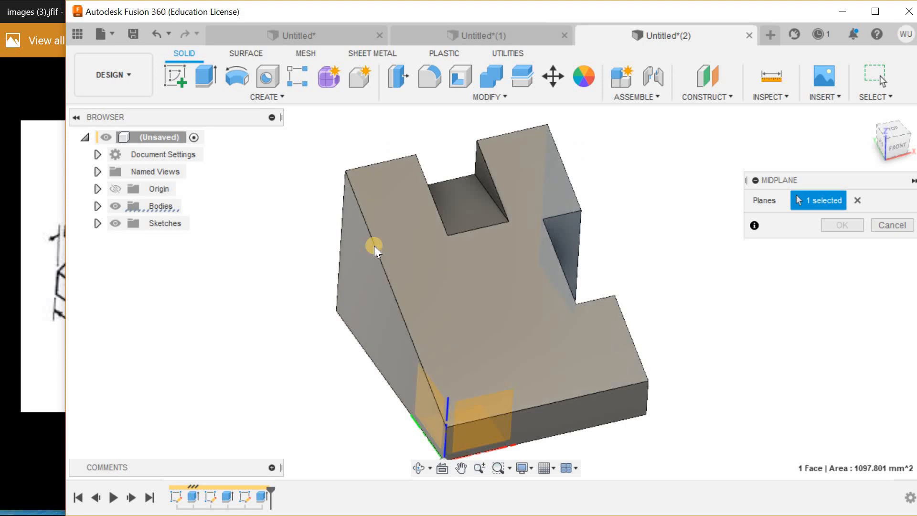
click(361, 252)
click(828, 226)
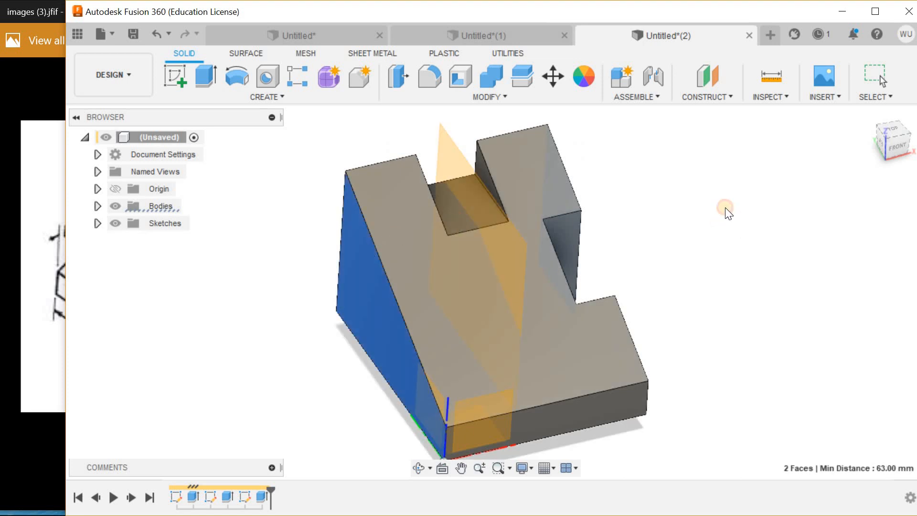
Step: Start a sketch on the new midplane and check the raised block's dimensions in the reference drawing
mouse_move(655, 195)
shift+middle_down()
mouse_move(528, 171)
mouse_move(548, 149)
mouse_move(266, 139)
shift+middle_up()
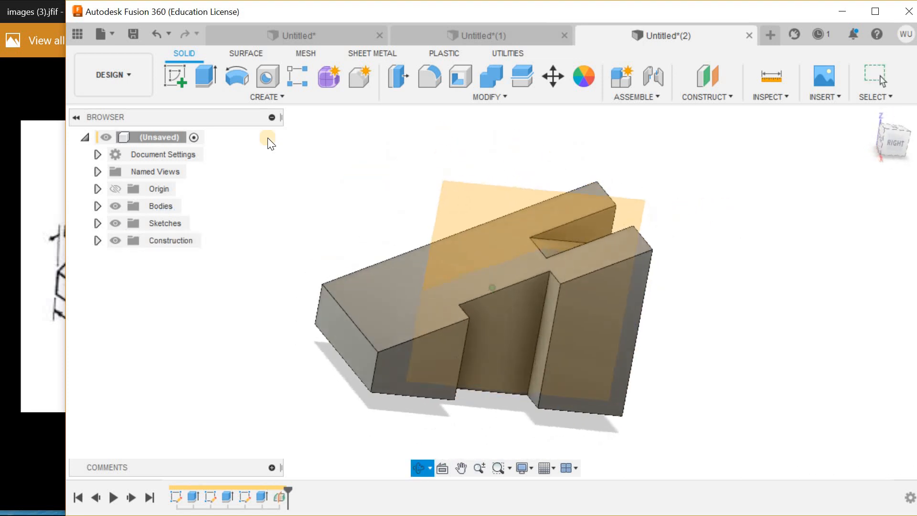
click(177, 76)
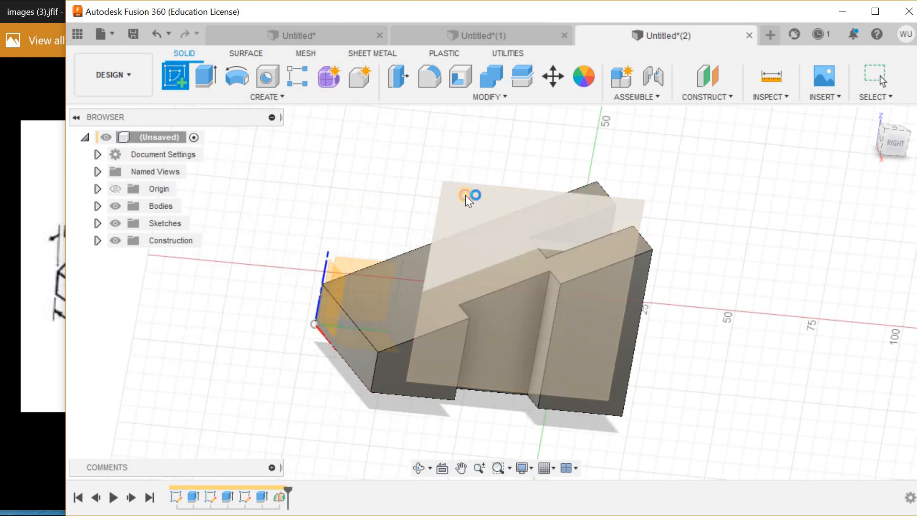
click(465, 195)
scroll(424, 162, down, 2)
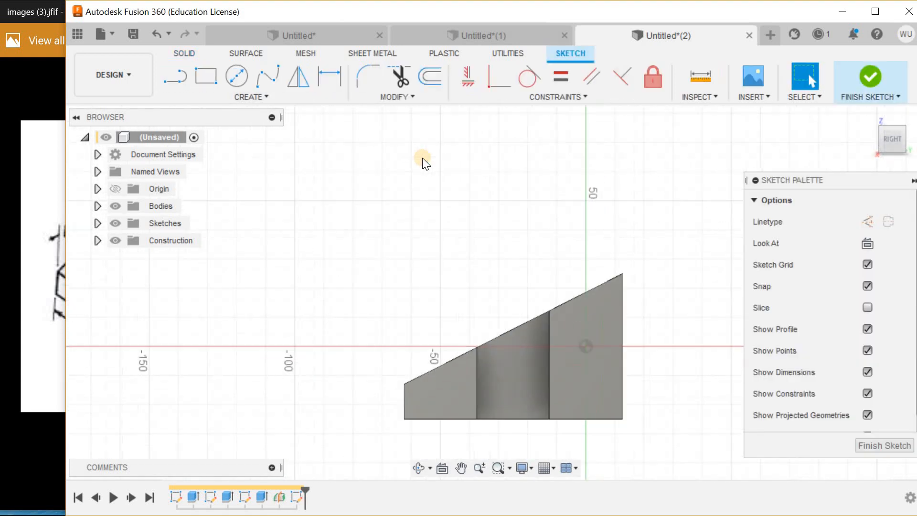
click(49, 10)
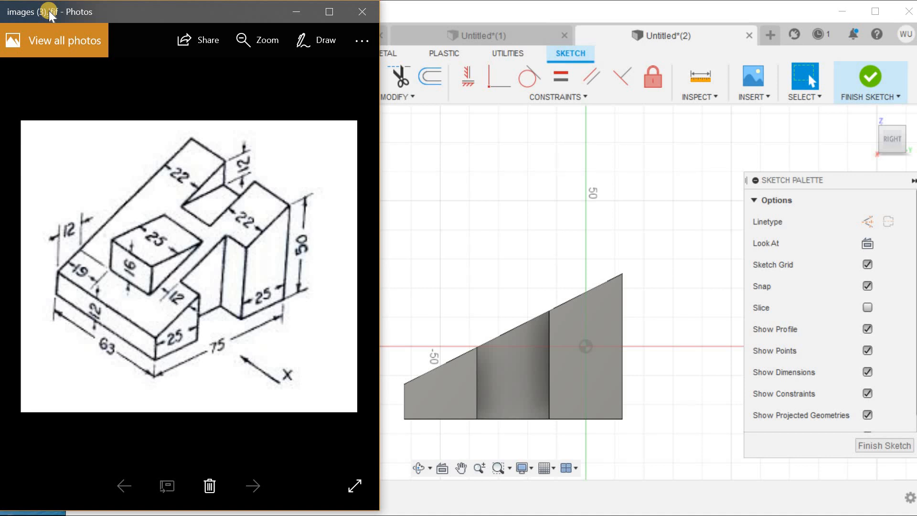
click(405, 11)
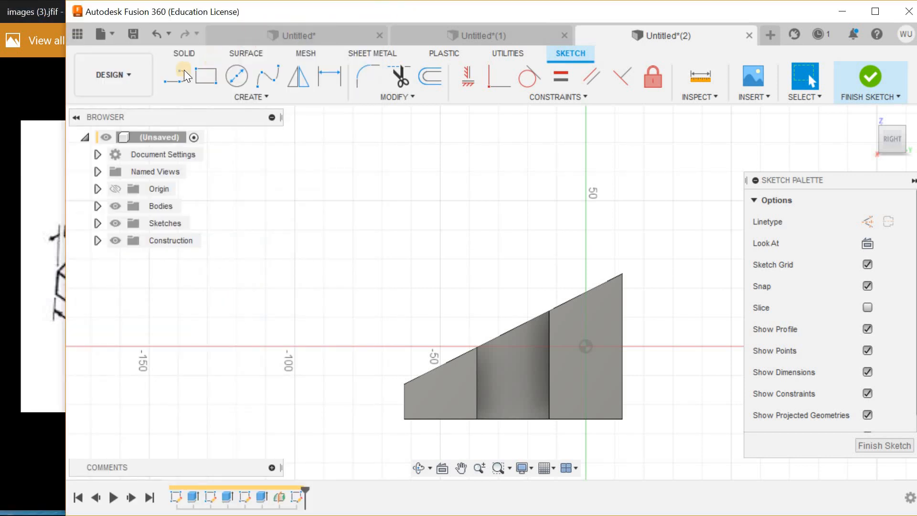
Step: Draw a right-triangle profile above the sloped edge with lines, its top horizontal and its front side vertical, about 14 mm tall
key(l)
click(538, 317)
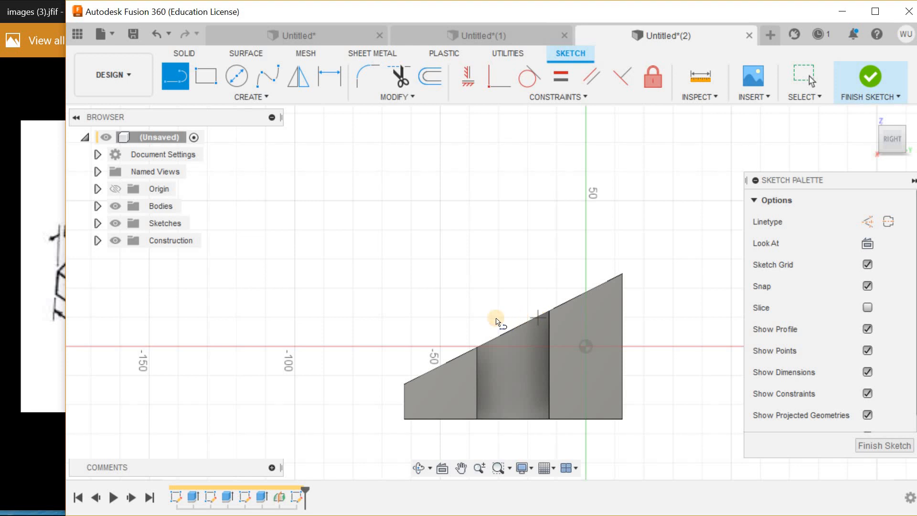
click(459, 317)
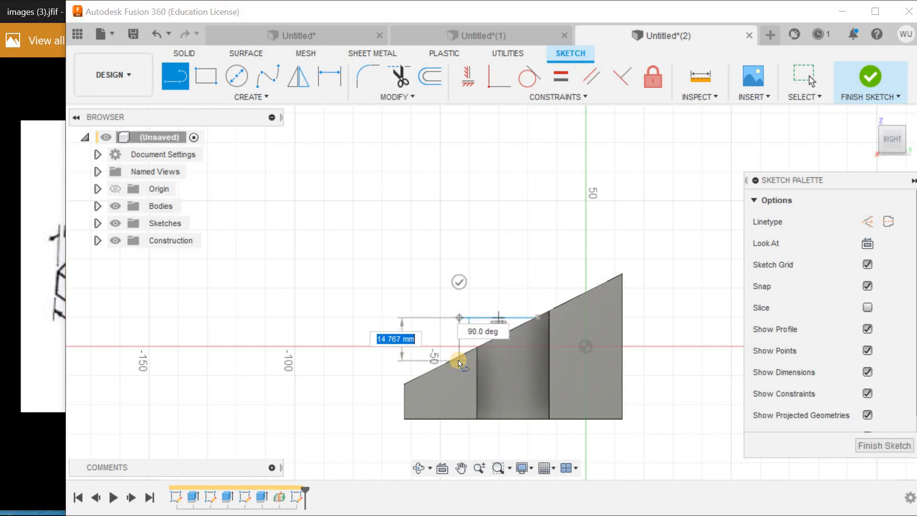
scroll(459, 361, up, 5)
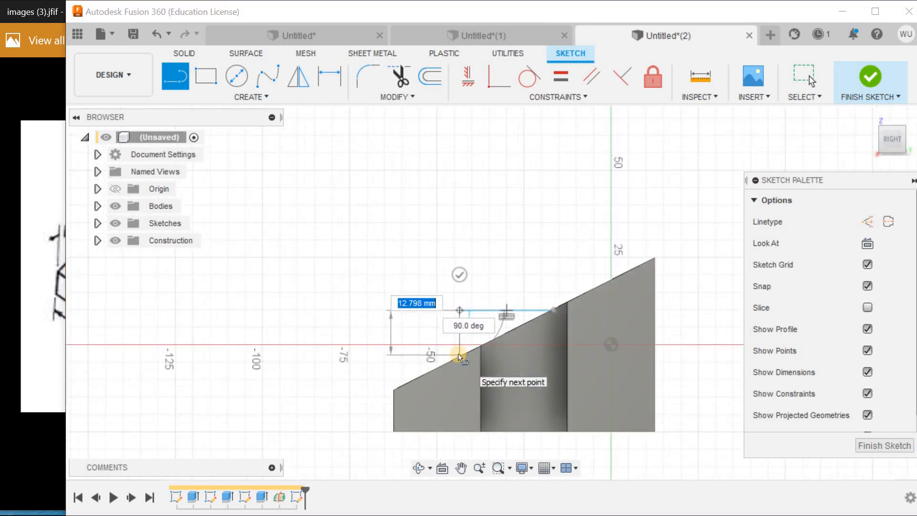
click(461, 362)
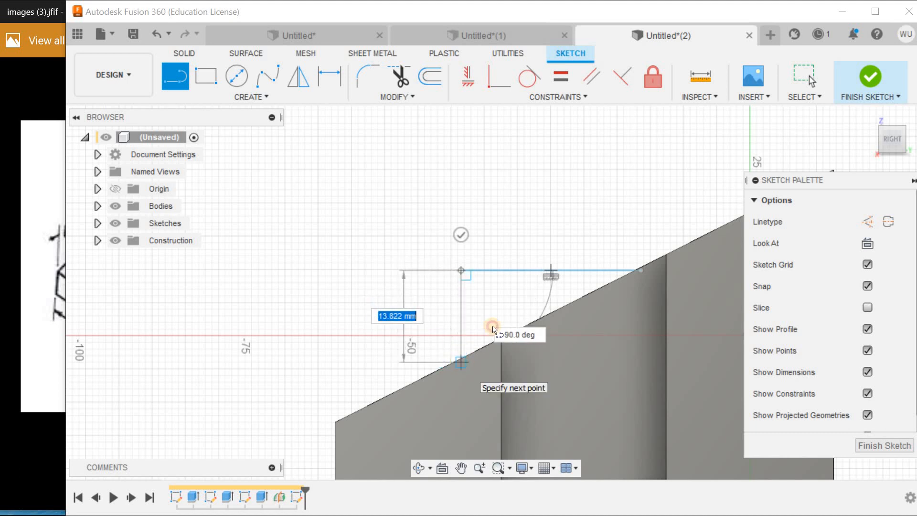
click(641, 274)
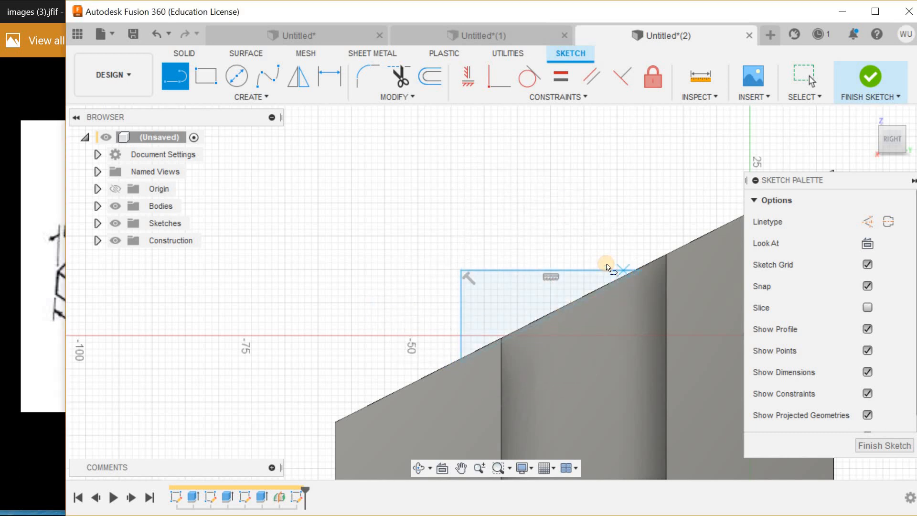
key(Escape)
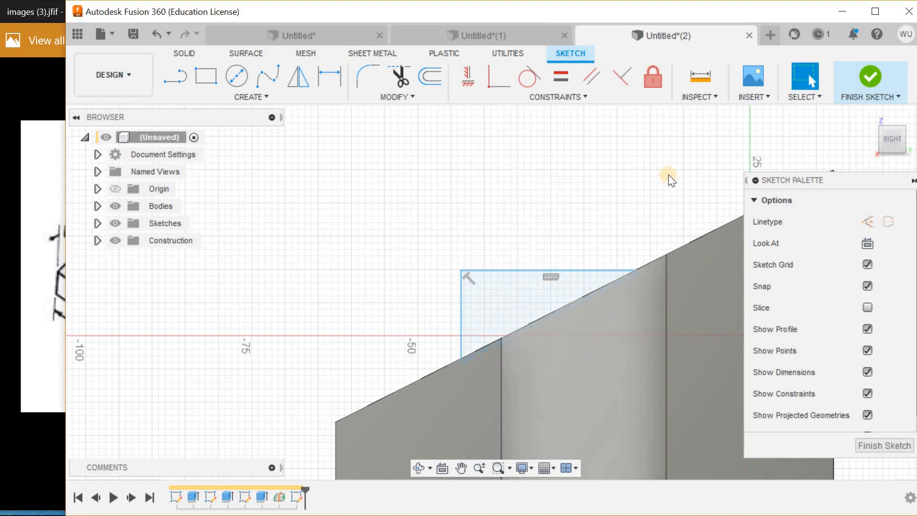
Step: Make the triangle's upper rear corner coincident with the block's sloped edge
click(497, 79)
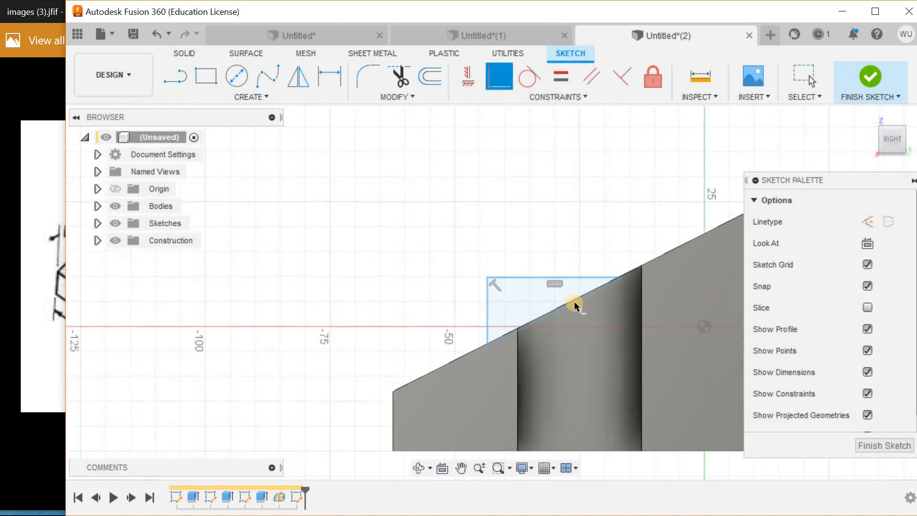
scroll(569, 301, up, 3)
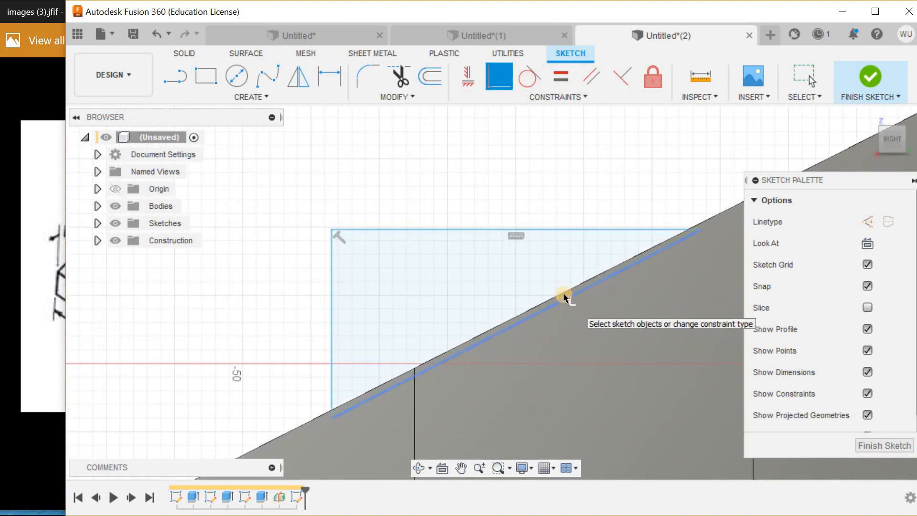
click(562, 294)
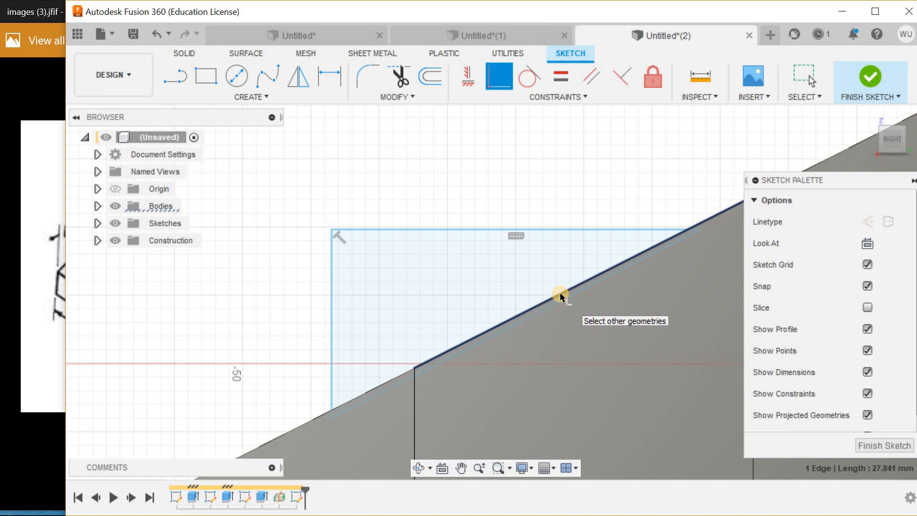
click(696, 231)
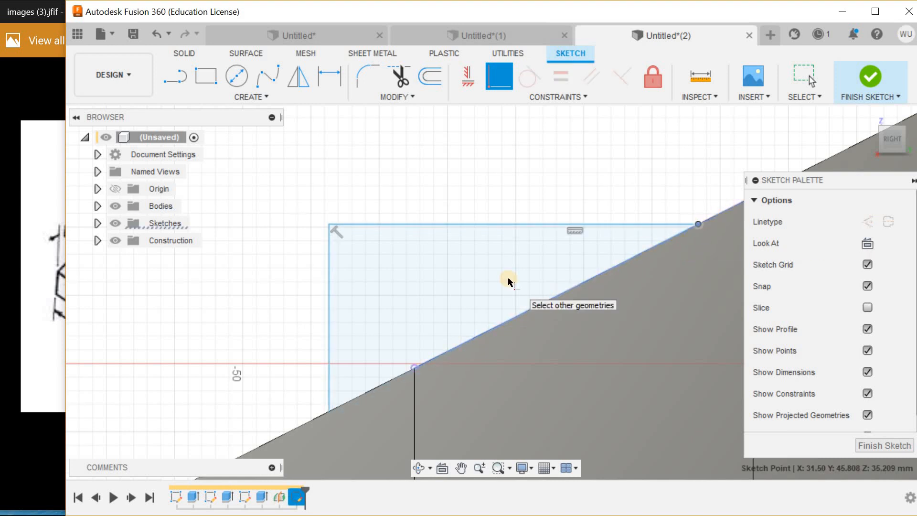
scroll(509, 282, down, 5)
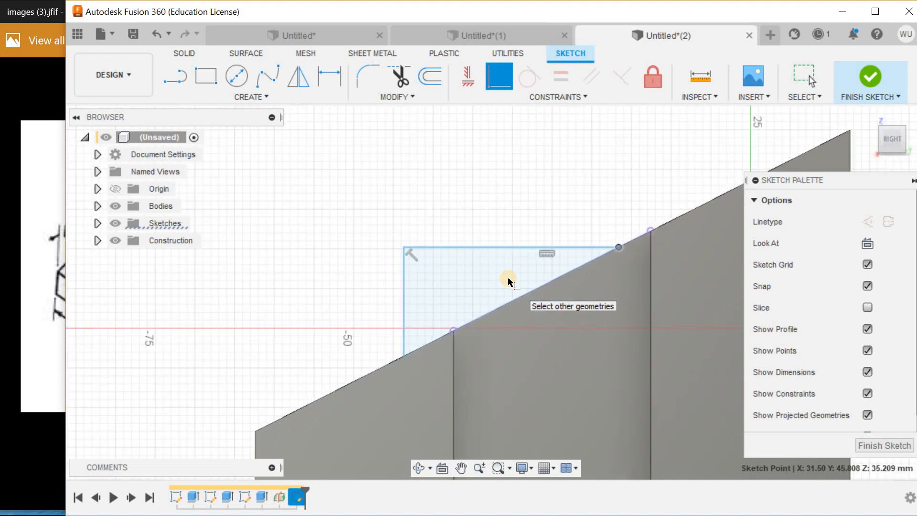
scroll(506, 279, down, 2)
key(Escape)
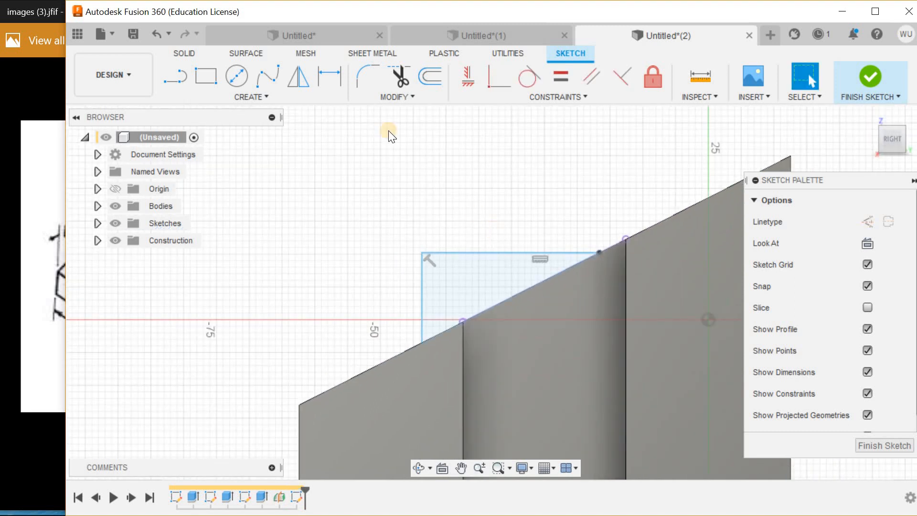
Step: Check the reference drawing and dimension the triangle's vertical side as 16 mm
click(327, 77)
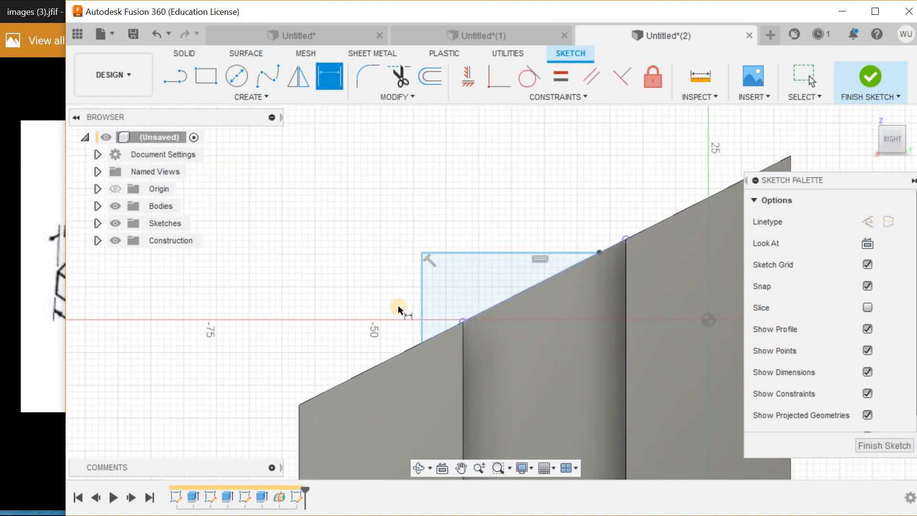
click(31, 7)
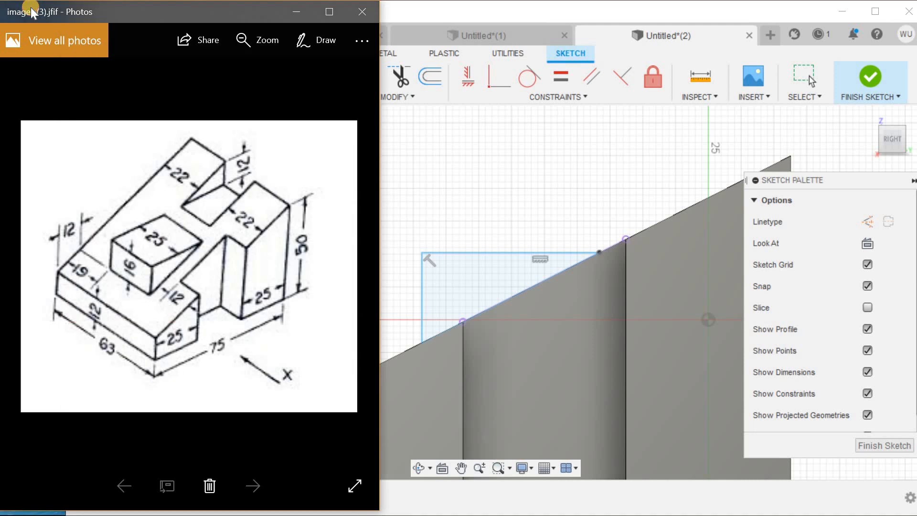
click(419, 293)
click(410, 296)
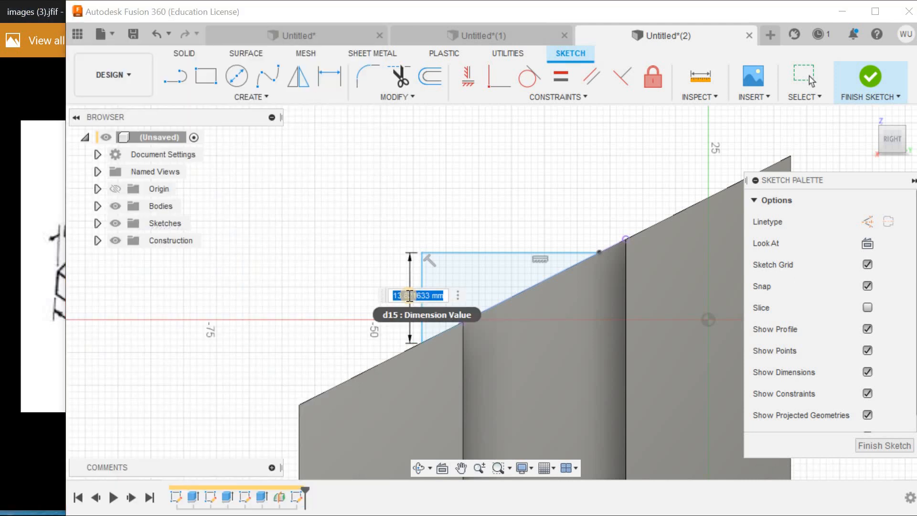
text(16)
key(Return)
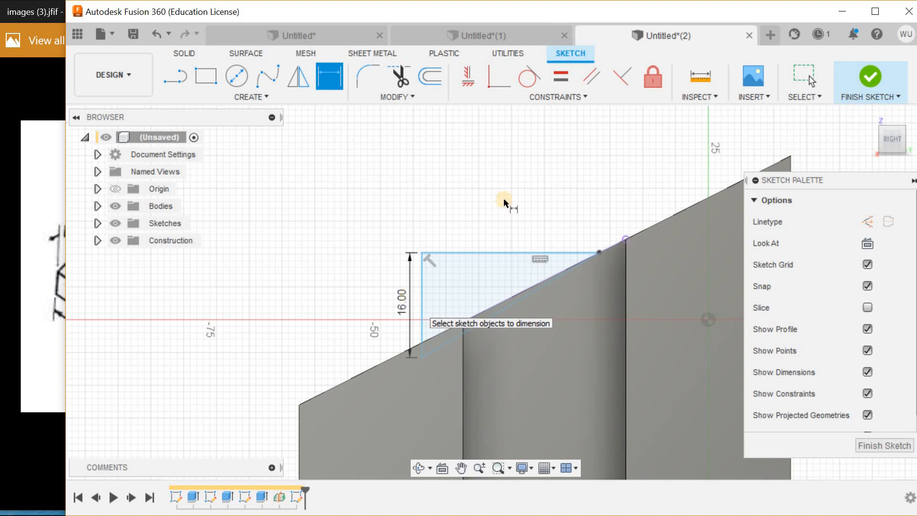
Step: Make the triangle's lower corner coincident with the block's sloped edge
click(500, 80)
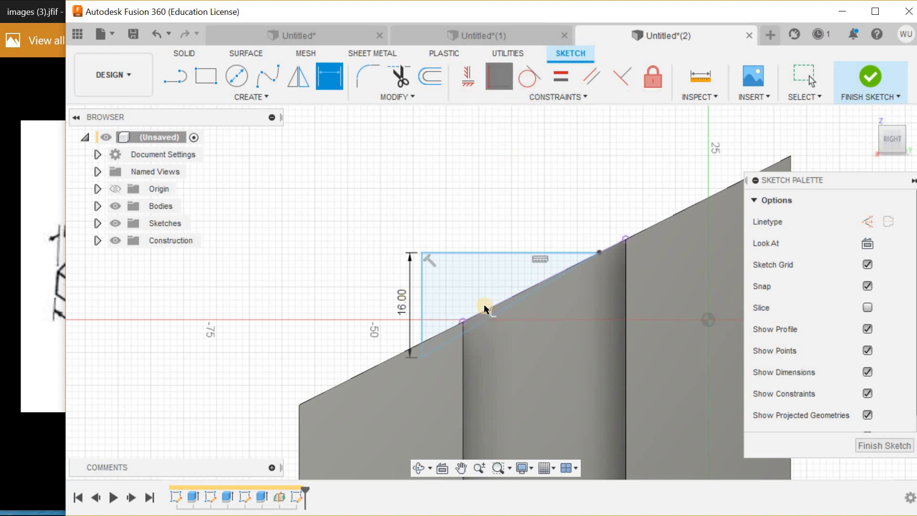
click(423, 359)
click(422, 342)
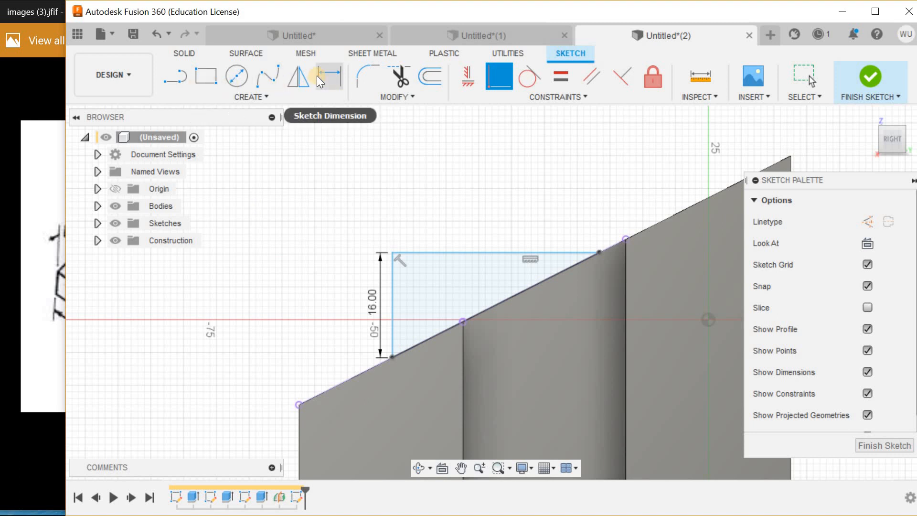
Step: Check the reference drawing and try to dimension the distance from the triangle's vertical side to the block's front edge
click(44, 12)
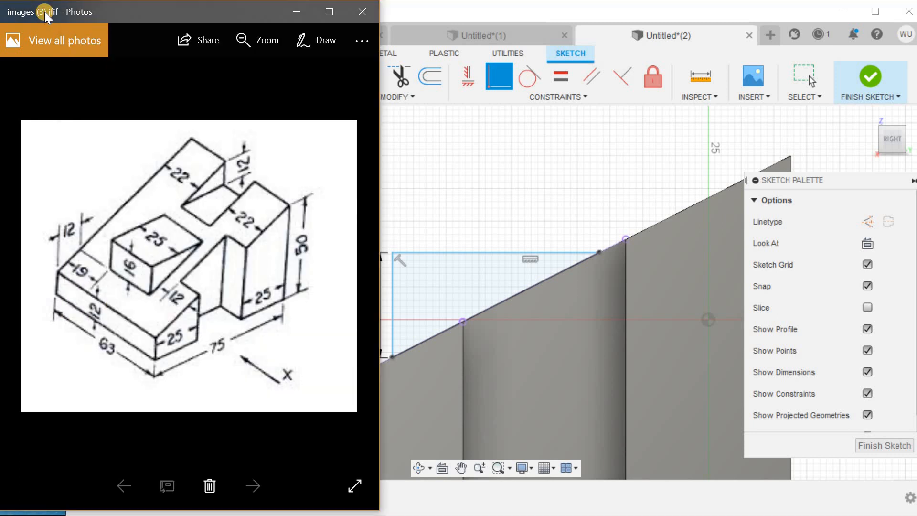
click(437, 14)
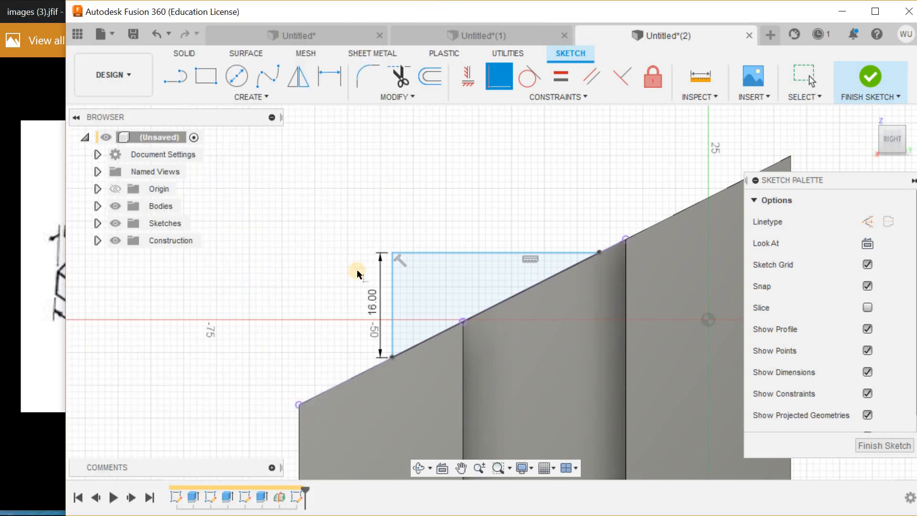
click(299, 424)
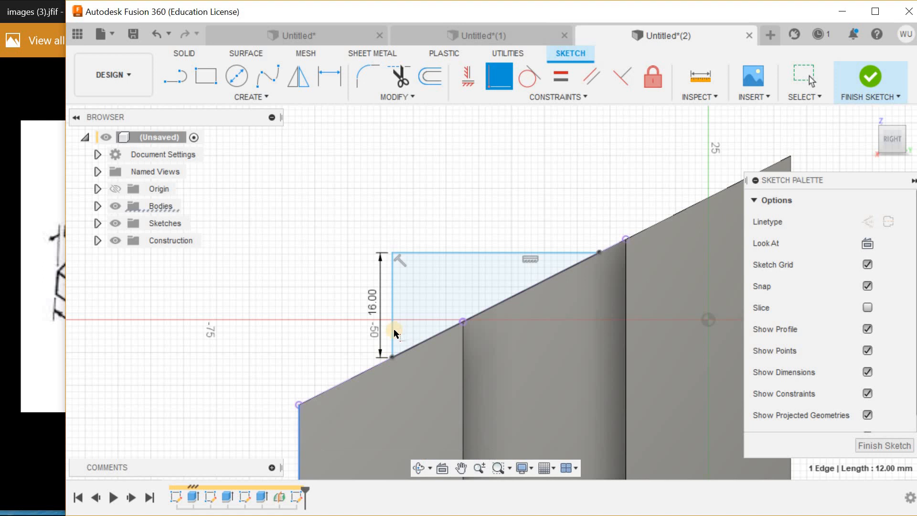
click(322, 79)
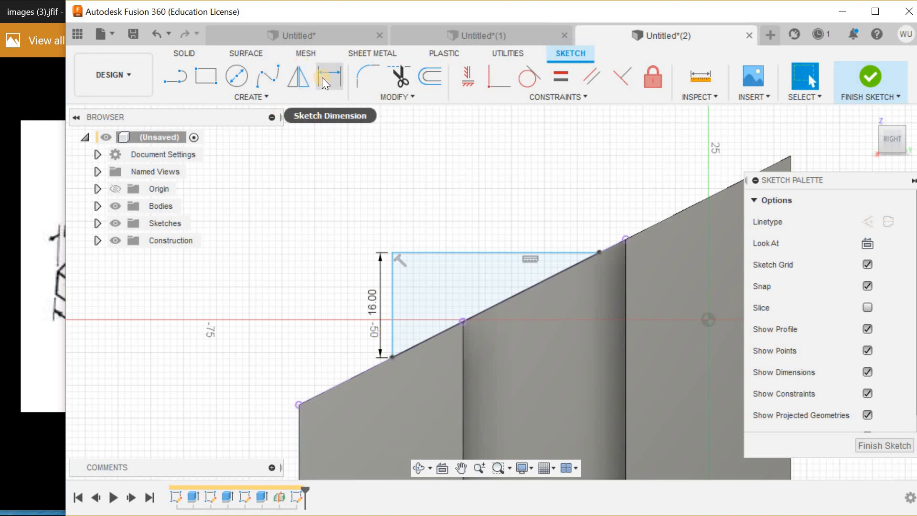
click(322, 78)
click(300, 422)
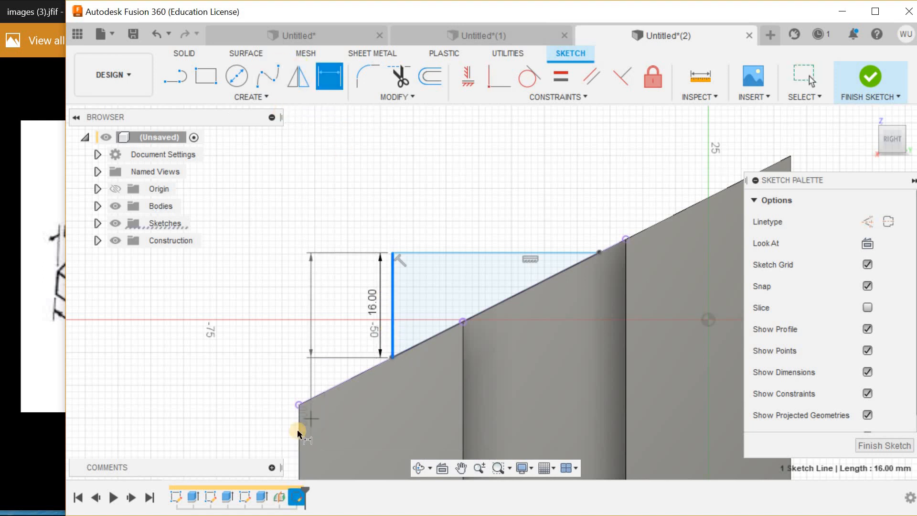
click(300, 445)
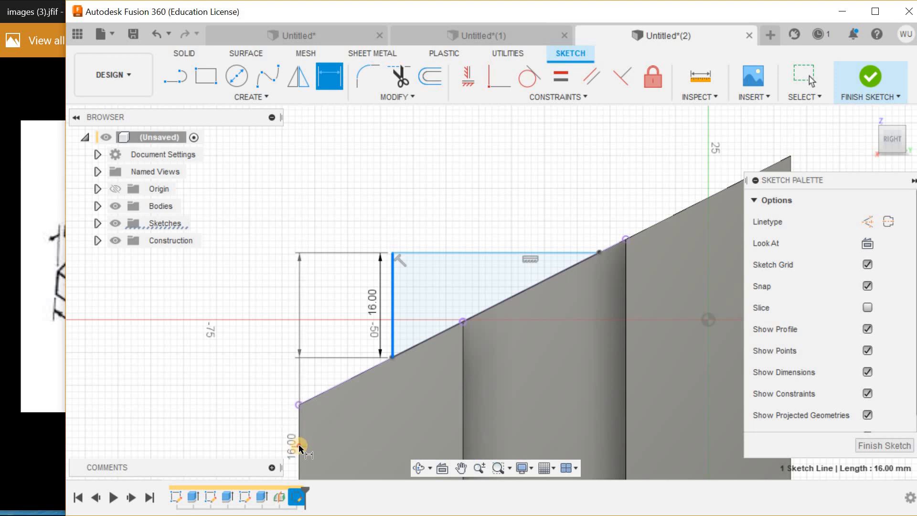
key(Escape)
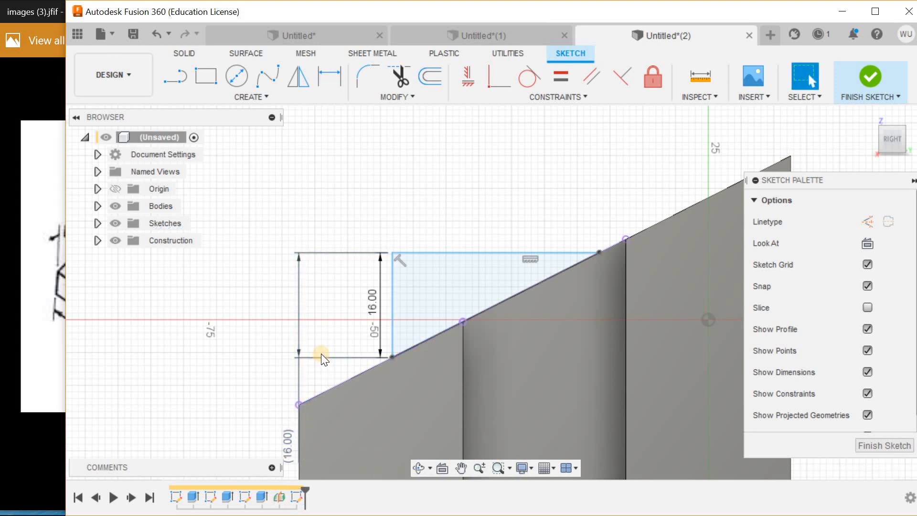
Step: Delete the misplaced vertical dimension and dimension the horizontal distance from the block's front edge to the triangle's vertical side as 12 mm
key(Delete)
click(330, 77)
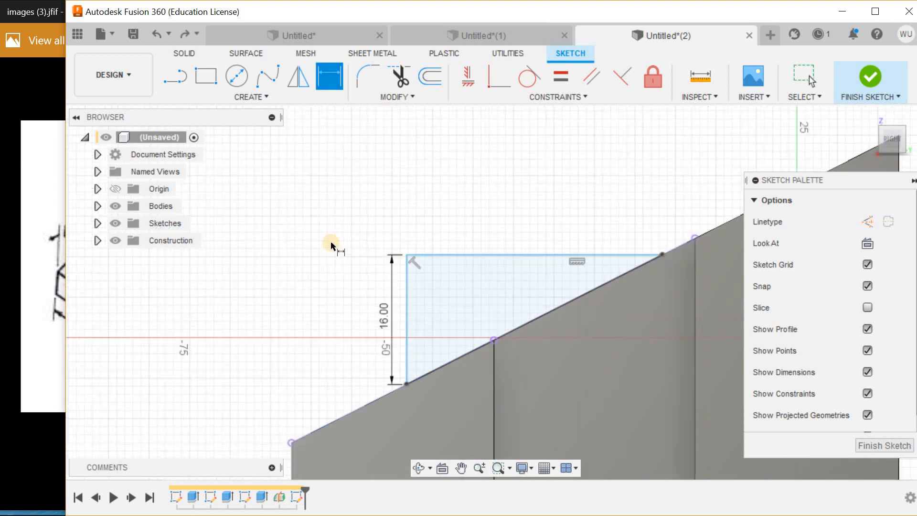
scroll(329, 246, down, 3)
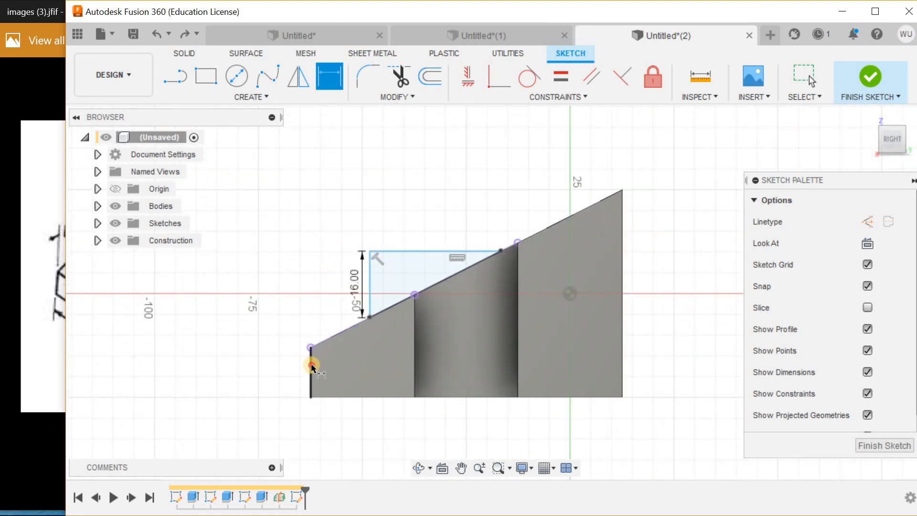
click(311, 364)
click(340, 292)
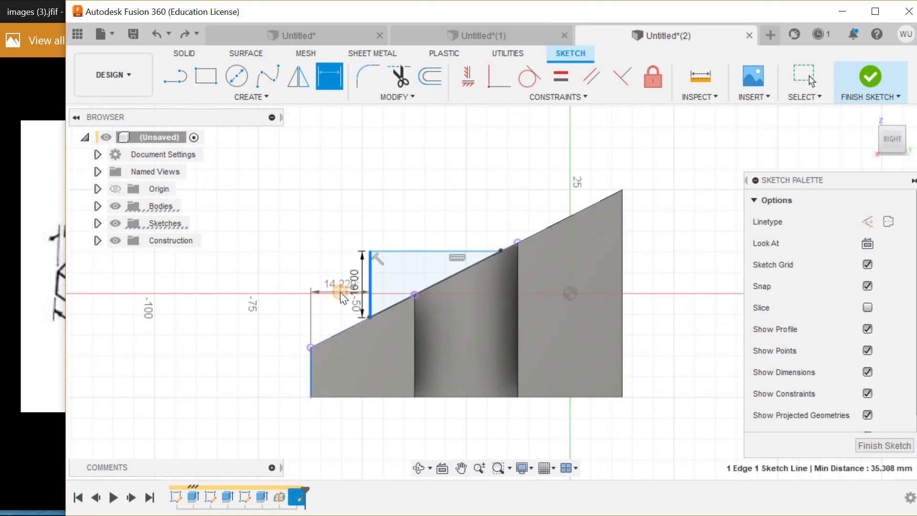
click(340, 291)
click(53, 14)
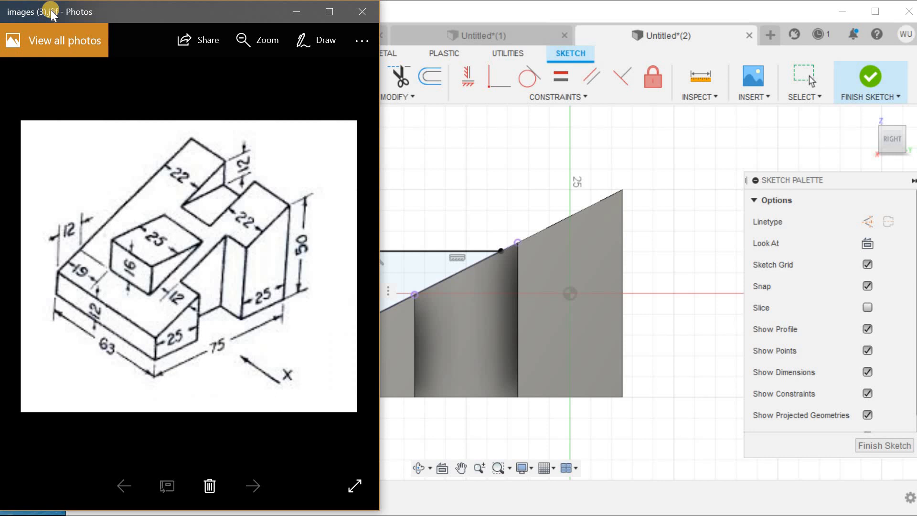
click(426, 11)
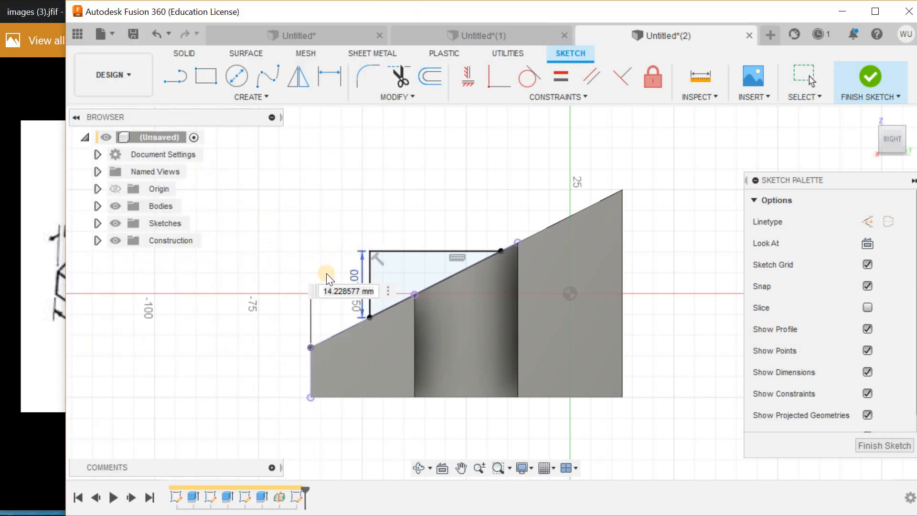
double_click(351, 292)
text(12)
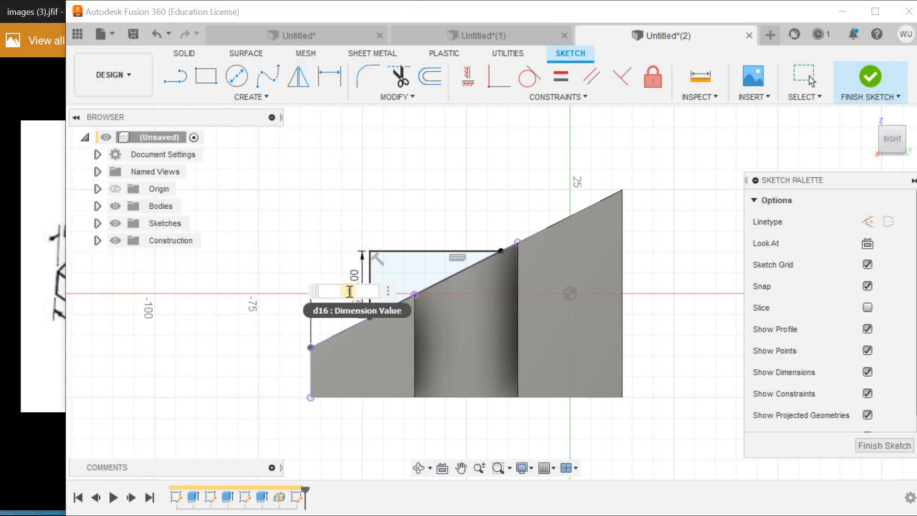
key(Return)
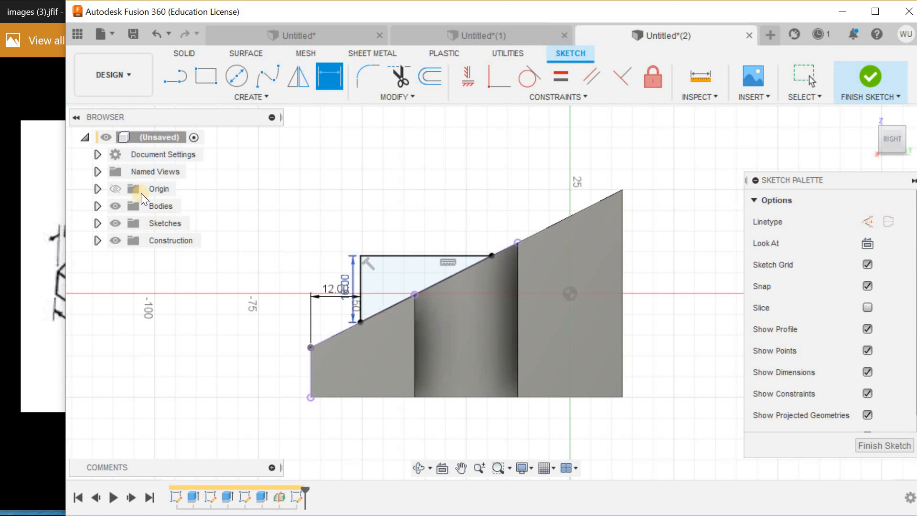
Step: Check the reference drawing for the raised block's dimensions, finish the sketch and return to the home view
click(38, 12)
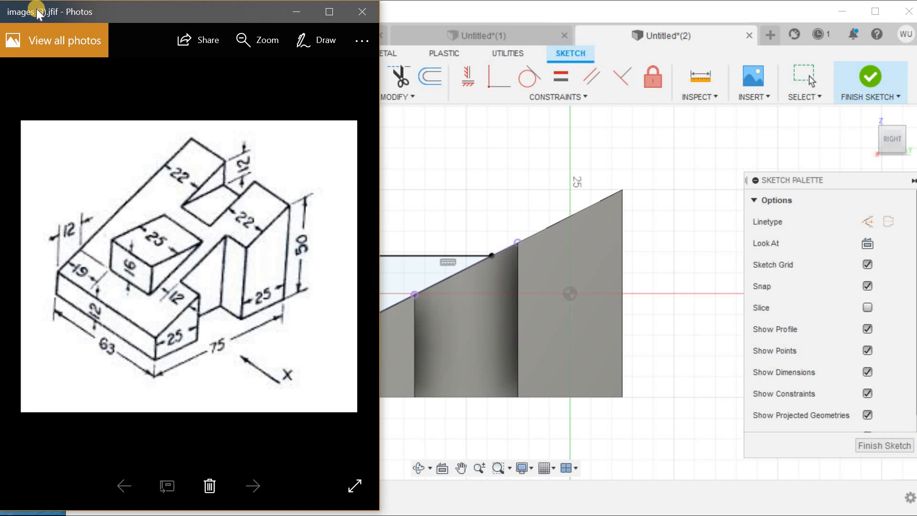
click(410, 13)
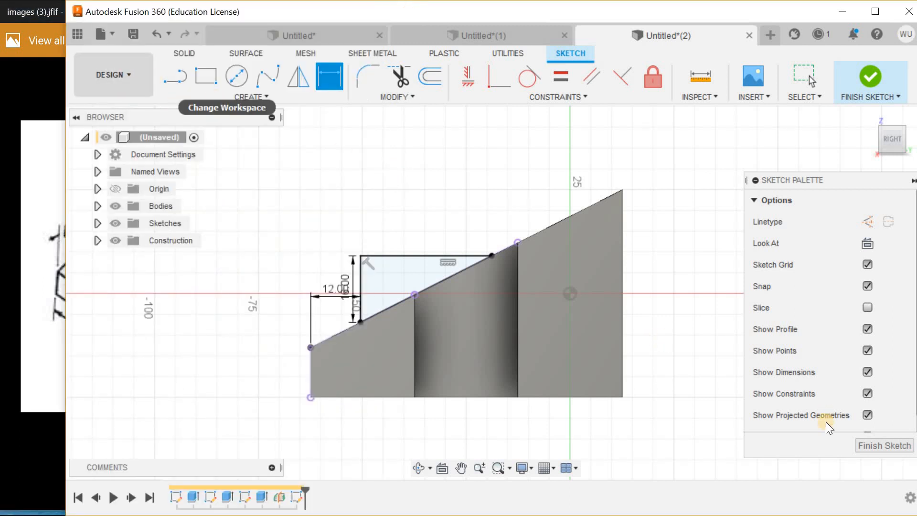
click(876, 444)
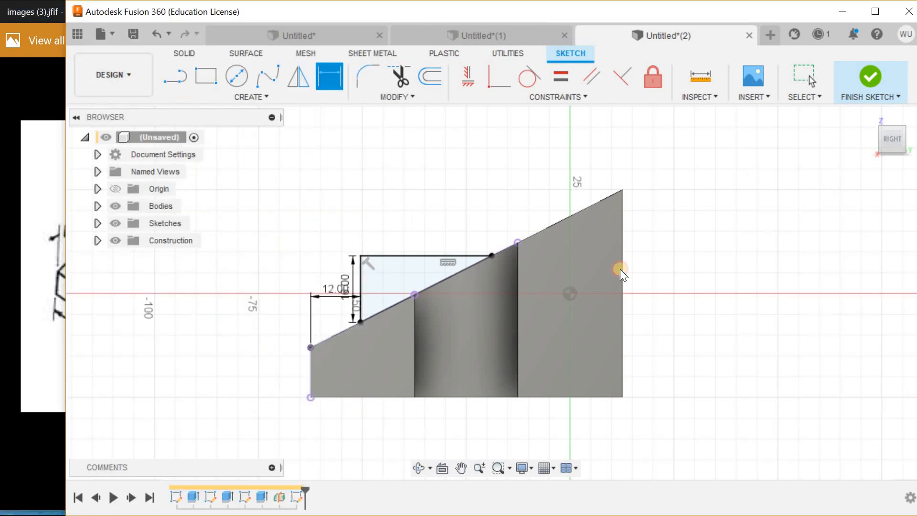
right_click(379, 129)
click(868, 116)
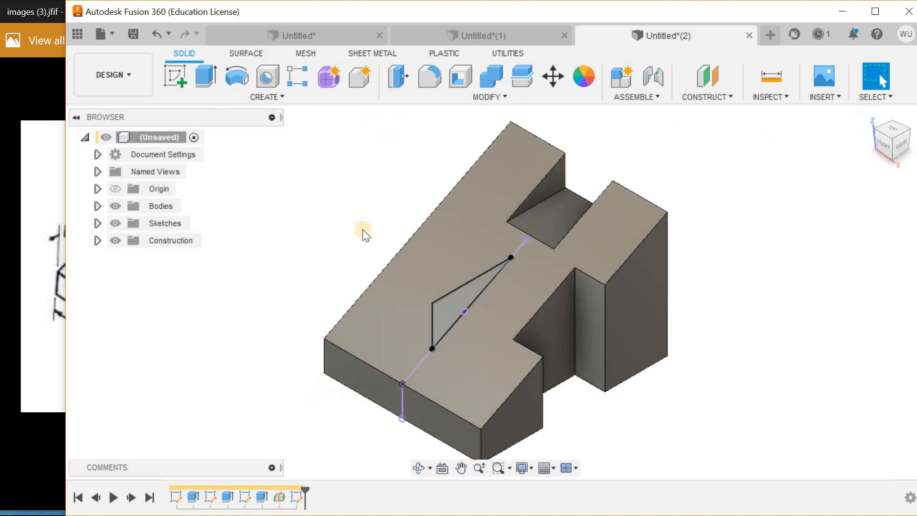
Step: Extrude the triangular profile symmetrically by 12.5 mm per side and join it to the block, checking the width in the reference drawing
click(210, 79)
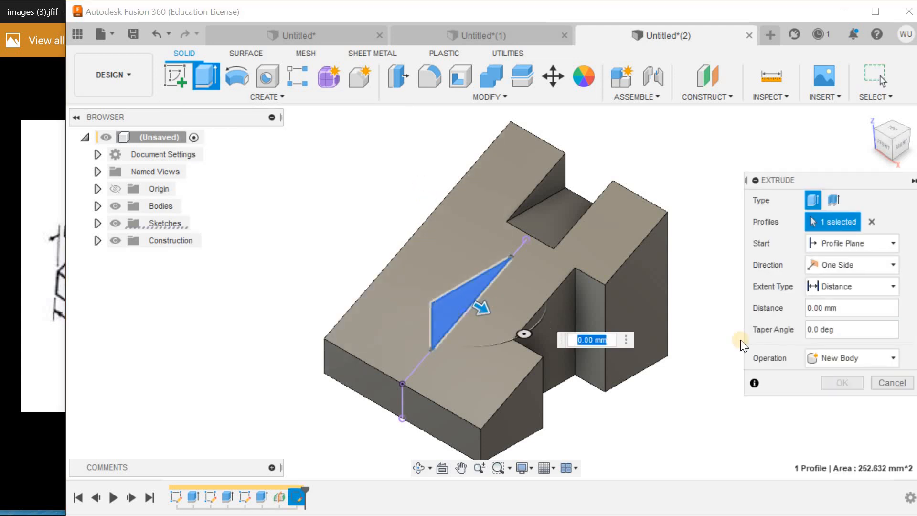
click(855, 263)
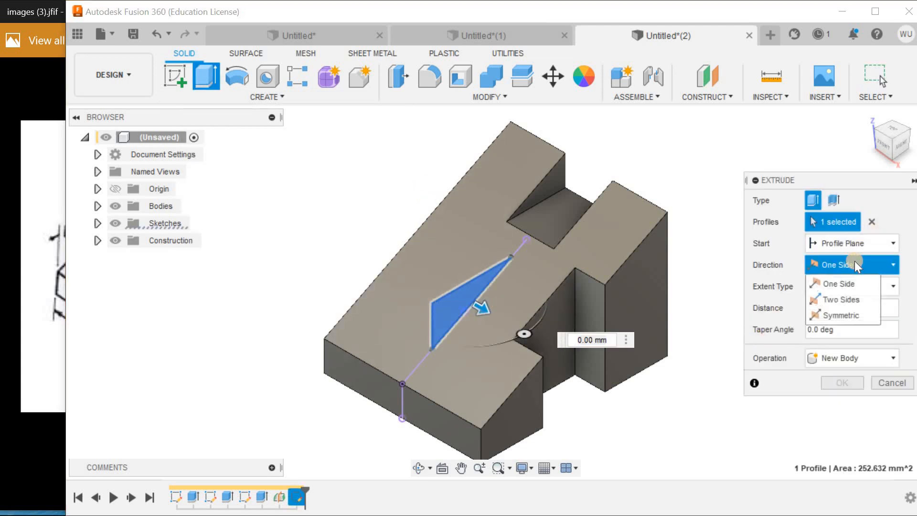
click(853, 314)
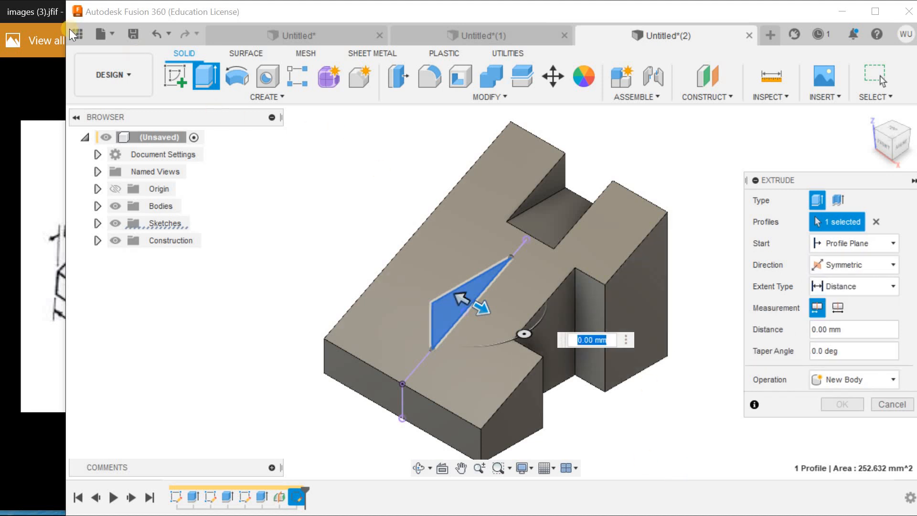
click(47, 15)
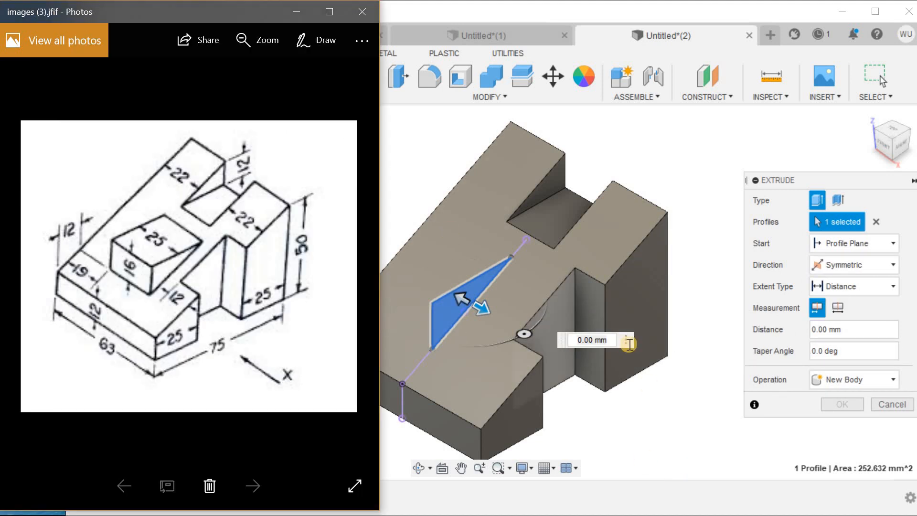
click(614, 342)
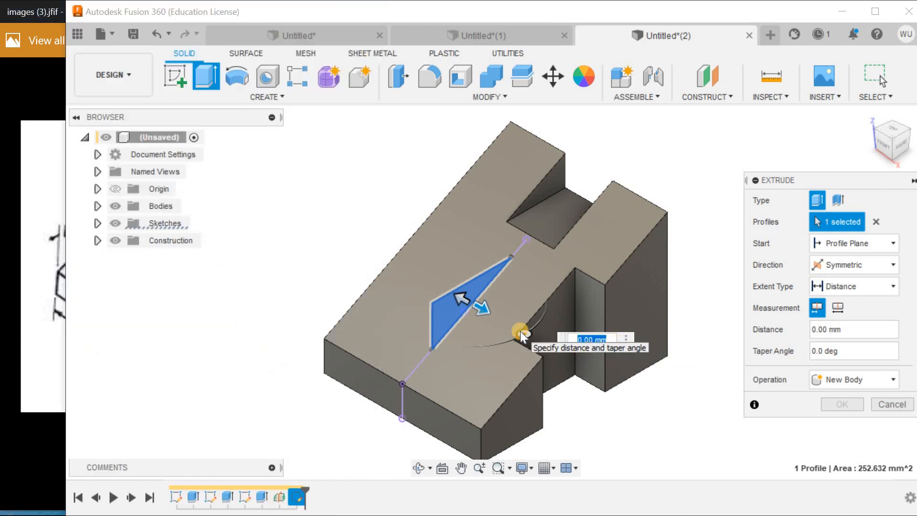
text(25)
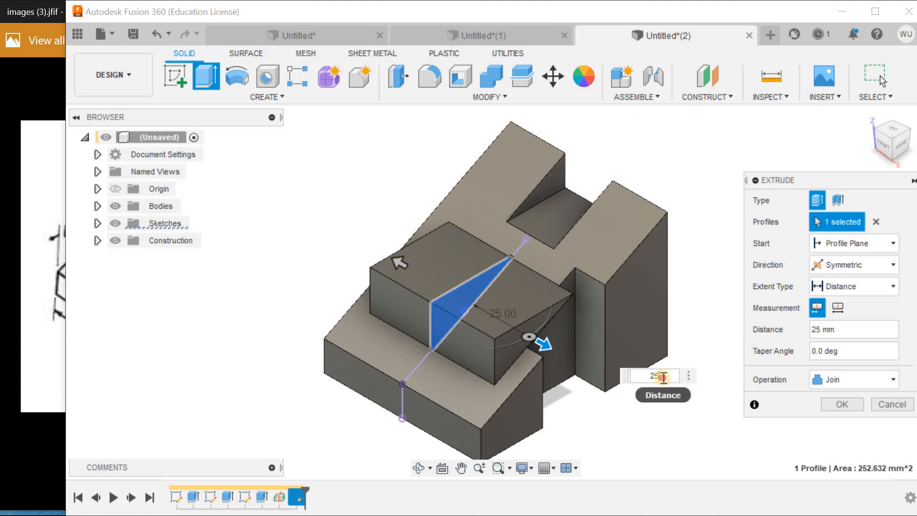
double_click(634, 376)
text(12.5)
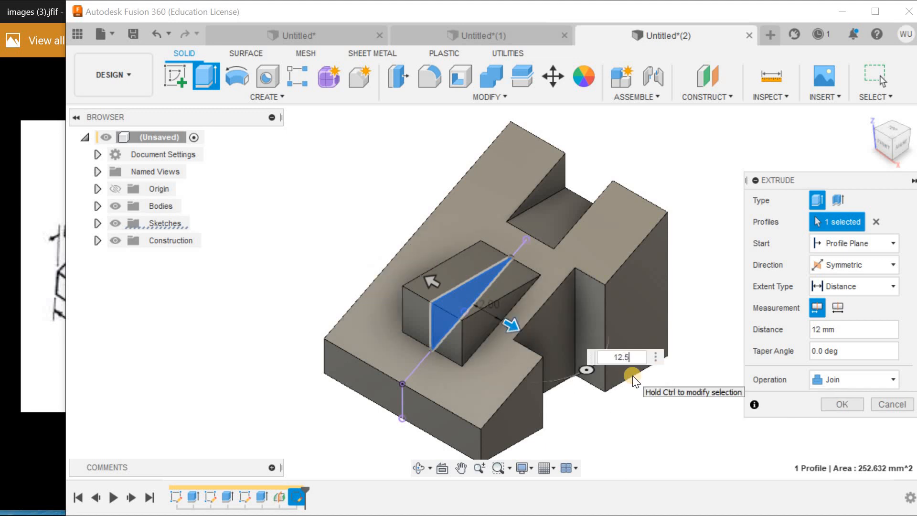
click(850, 404)
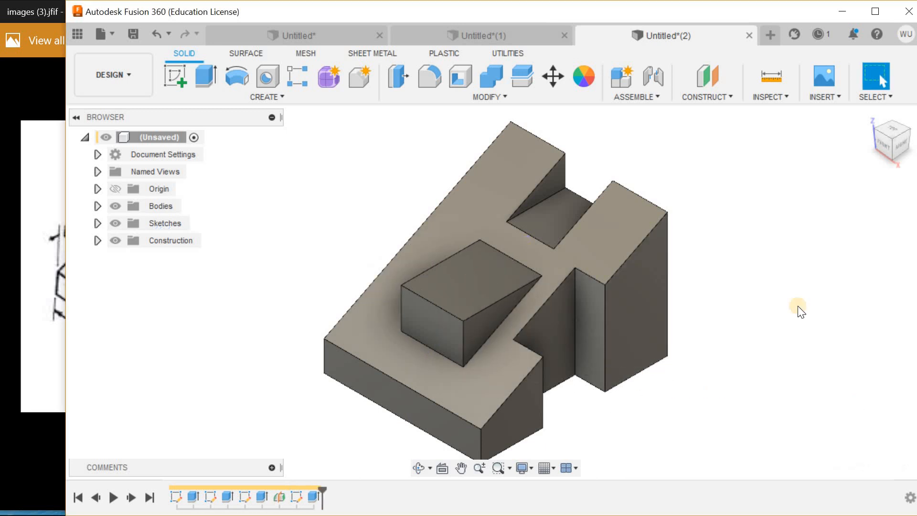
Step: Apply the Mirror appearance from the library to the whole body
shift+middle_drag(741, 201, 712, 193)
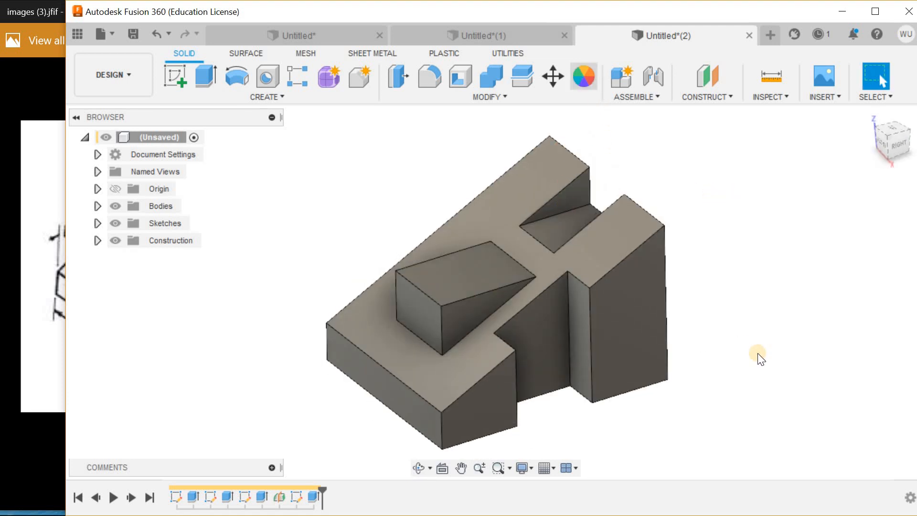
key(a)
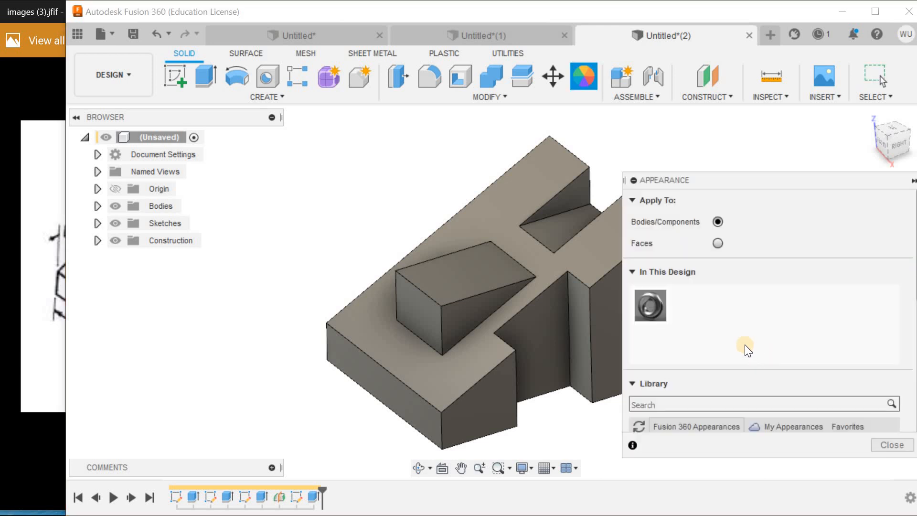
scroll(744, 345, down, 6)
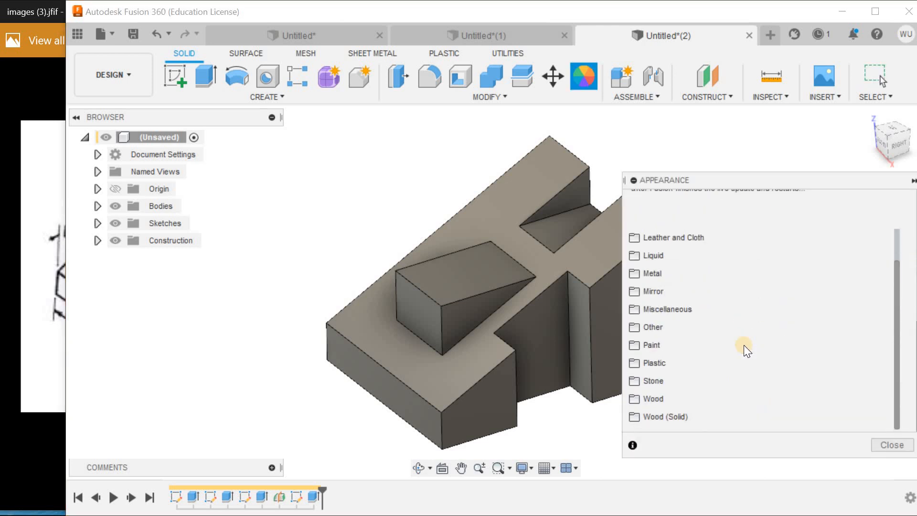
click(681, 292)
drag(660, 317, 545, 299)
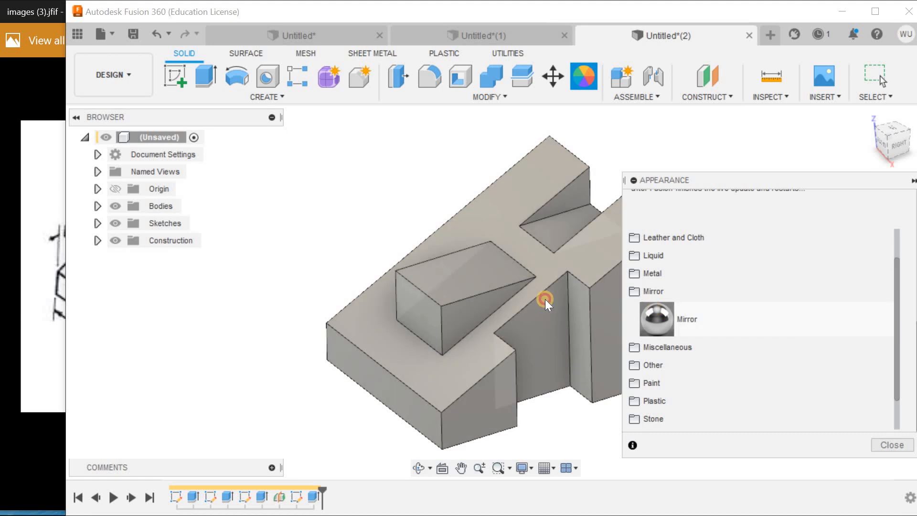
click(896, 447)
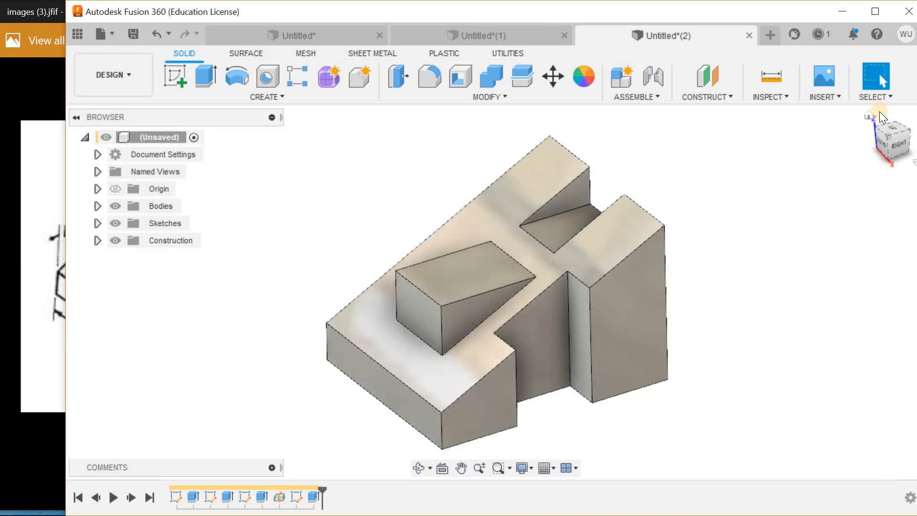
Step: Show the finished block from the home view in a maximized window
click(868, 116)
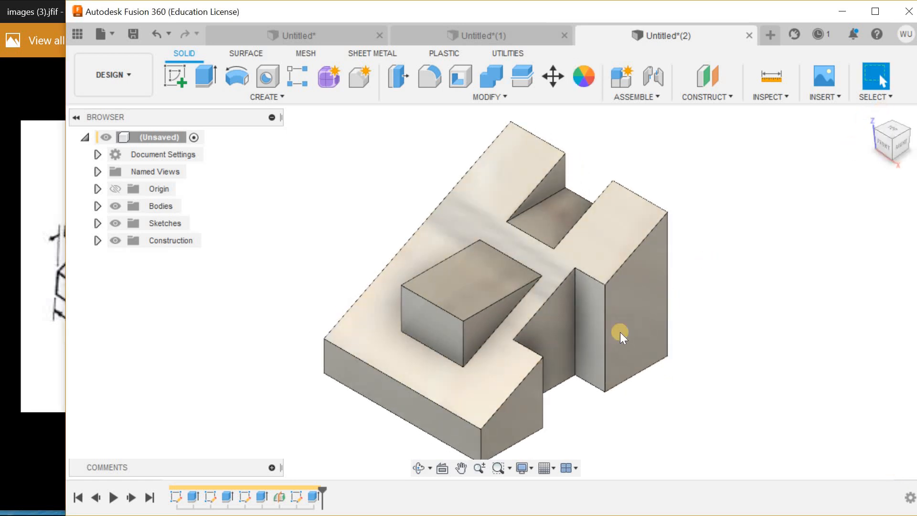
click(875, 11)
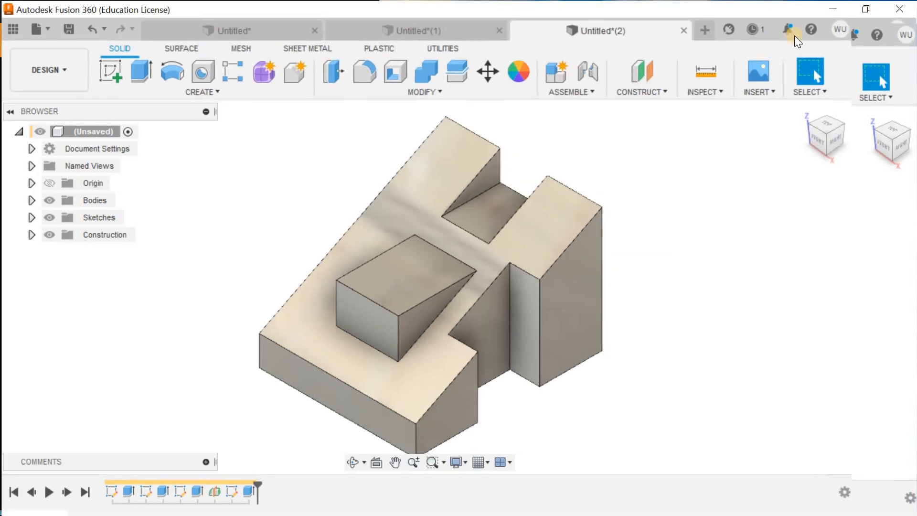